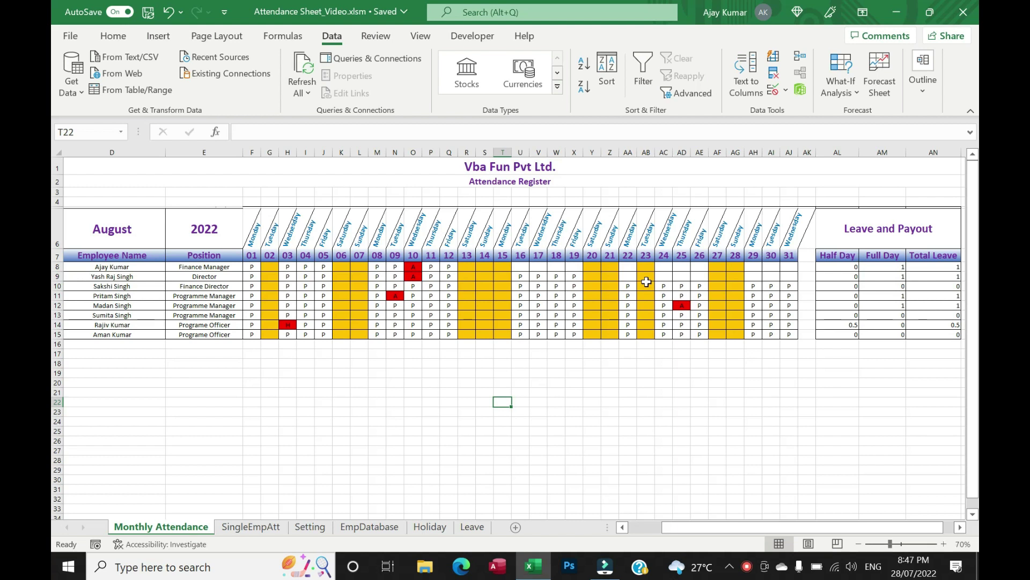
Step: Inspect the August register's entries, including the 3 August half-day and 10 August absent marks
left_click(438, 306)
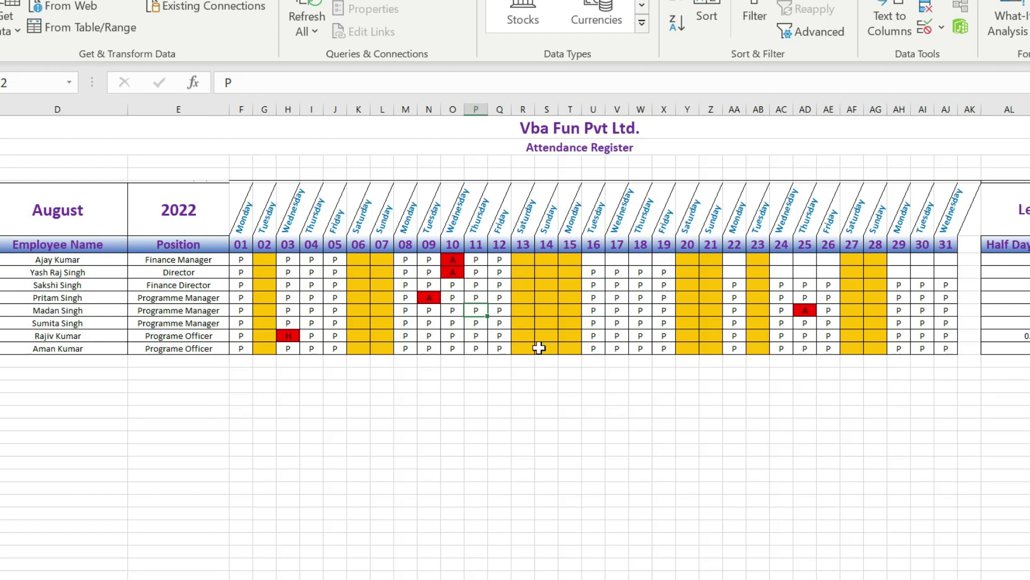
left_click(241, 261)
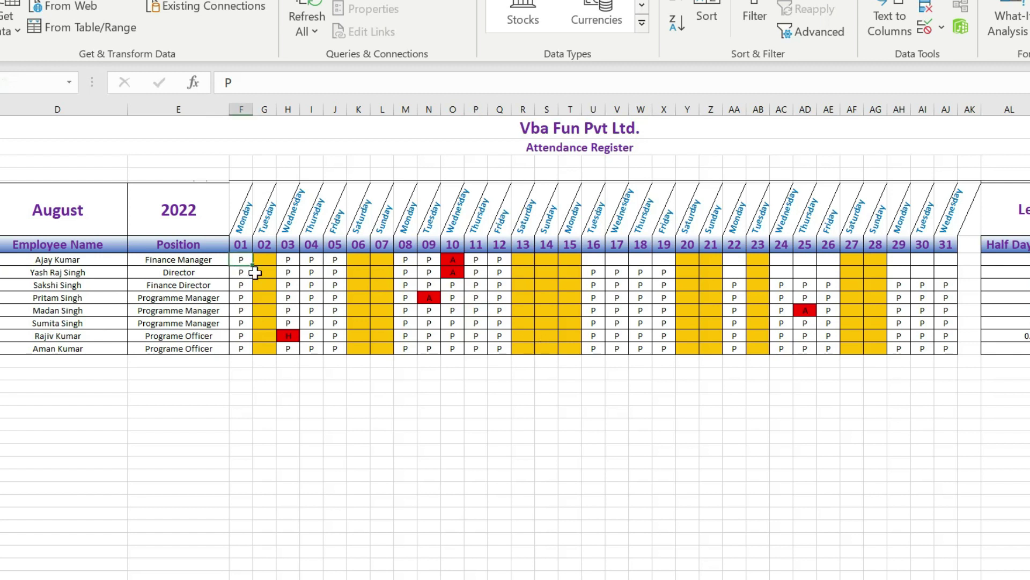
left_click_drag(288, 260, 311, 260)
left_click(453, 261)
left_click(297, 336)
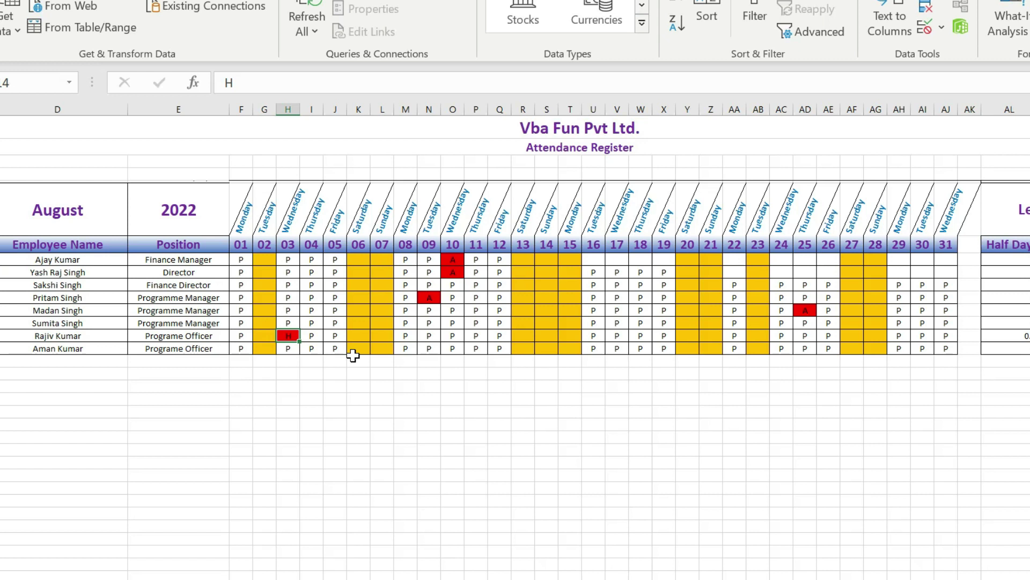
Step: Switch the register month in D6 to May 2022, then bring up the Leave sheet
left_click(50, 208)
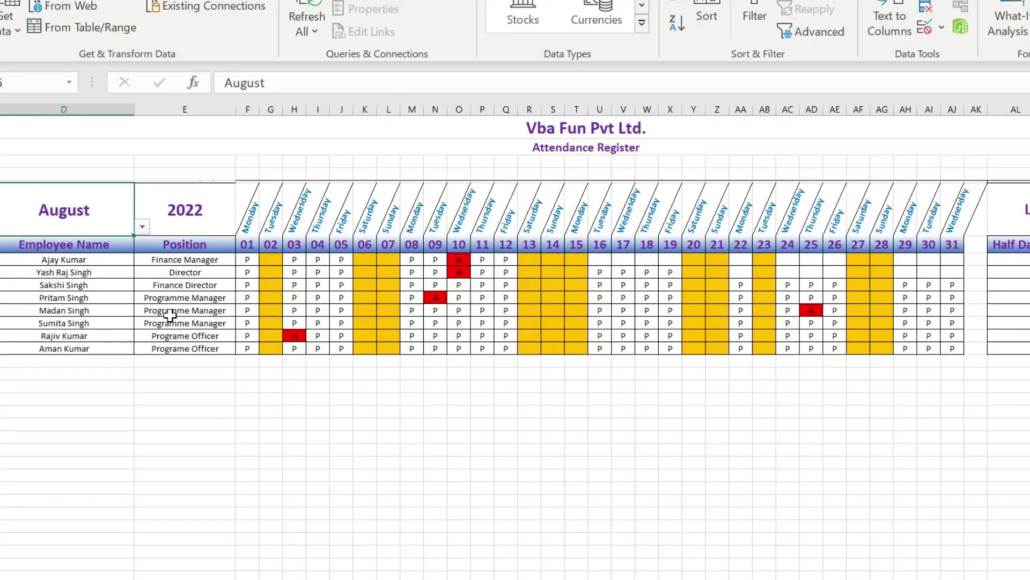
left_click(142, 227)
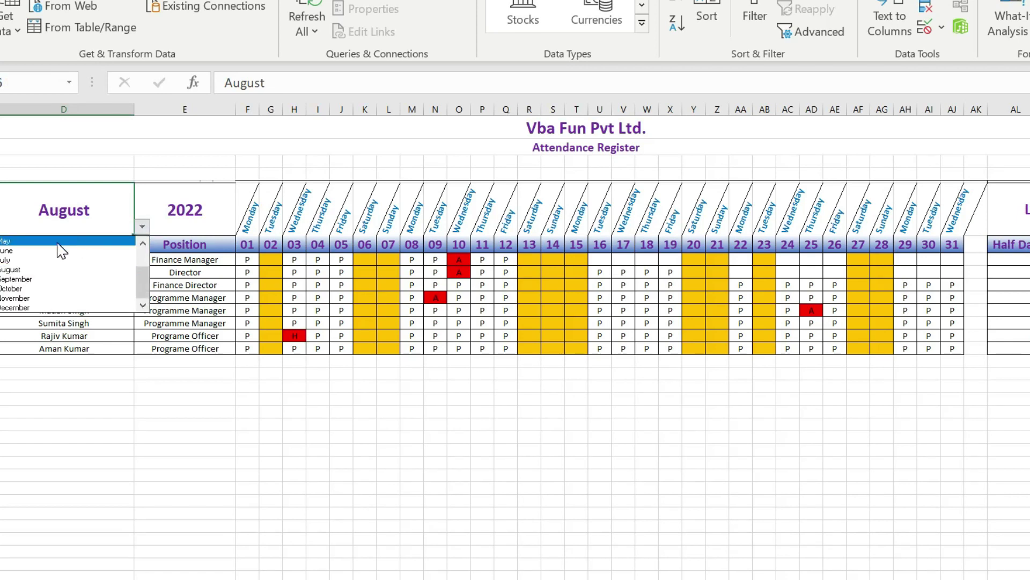
left_click(75, 239)
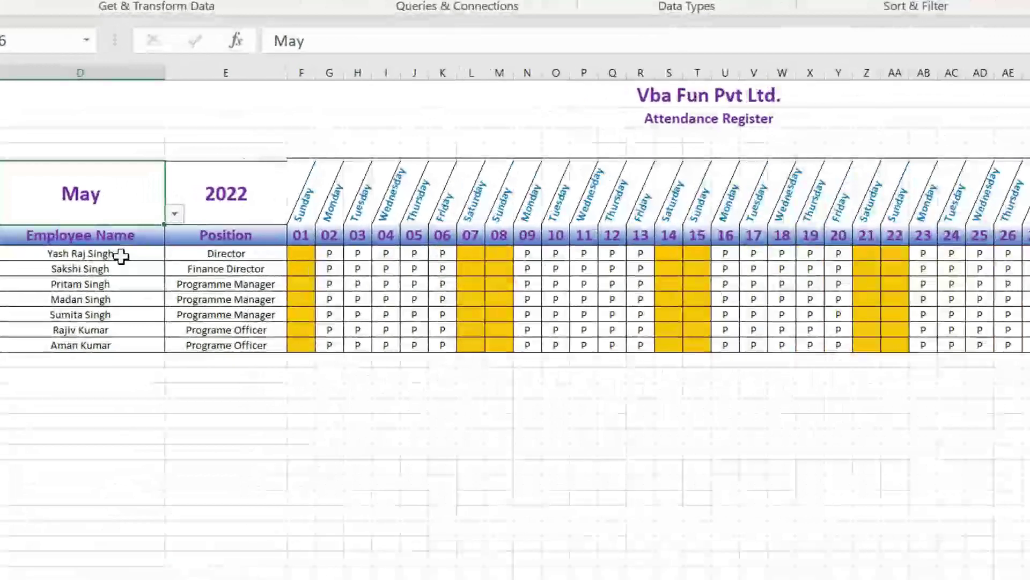
left_click(129, 267)
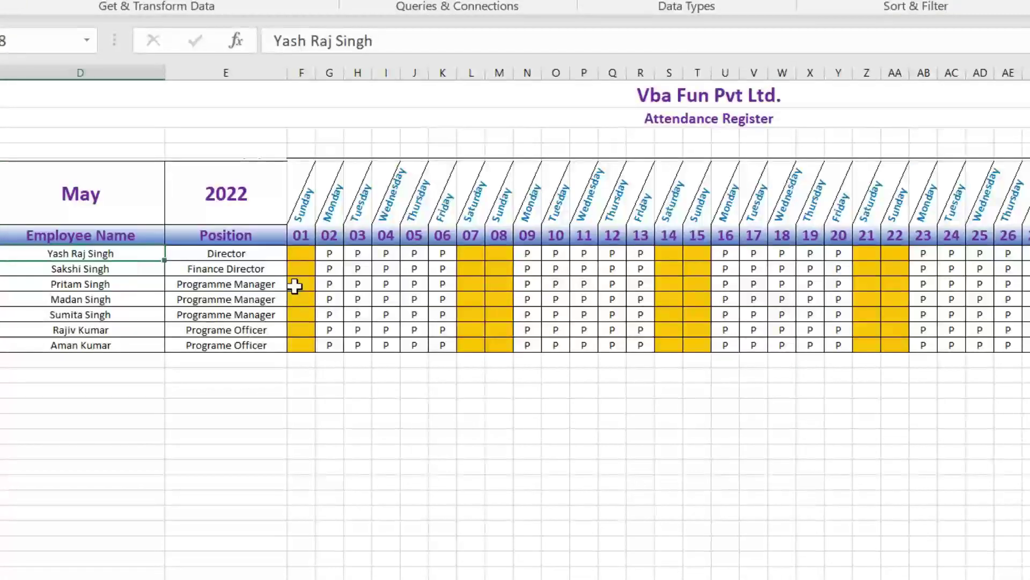
left_click(106, 197)
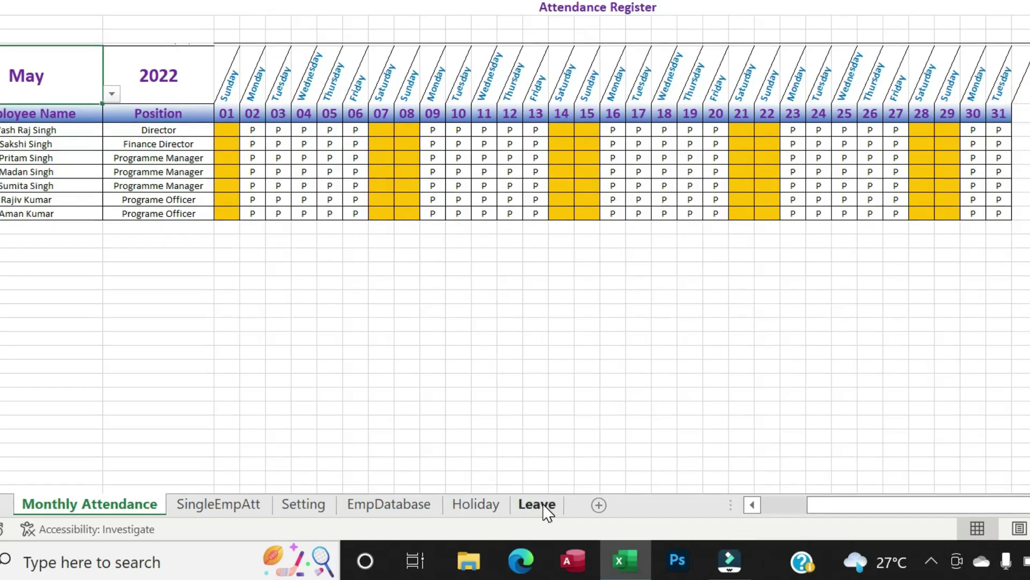
left_click(545, 504)
Step: Start leave record 10 in the Leave table with the Director's name
left_click(121, 307)
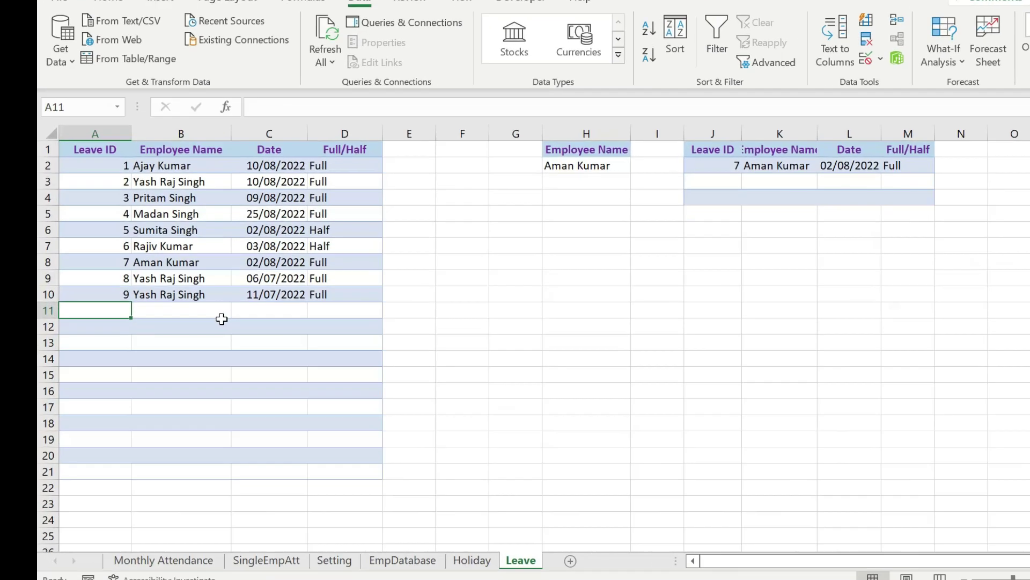
type("10")
key("Tab")
type("Ya")
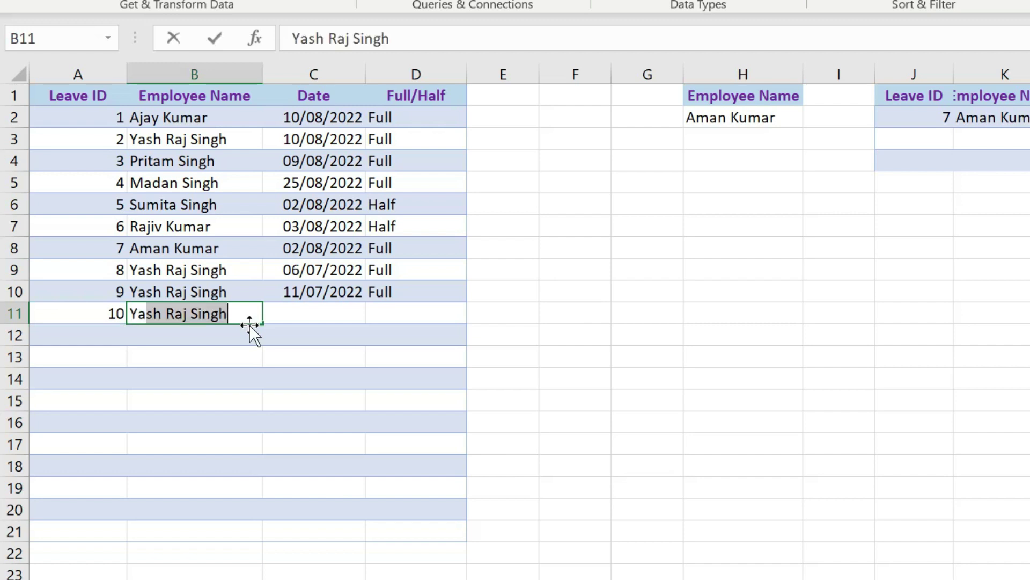
type("sh")
key("Tab")
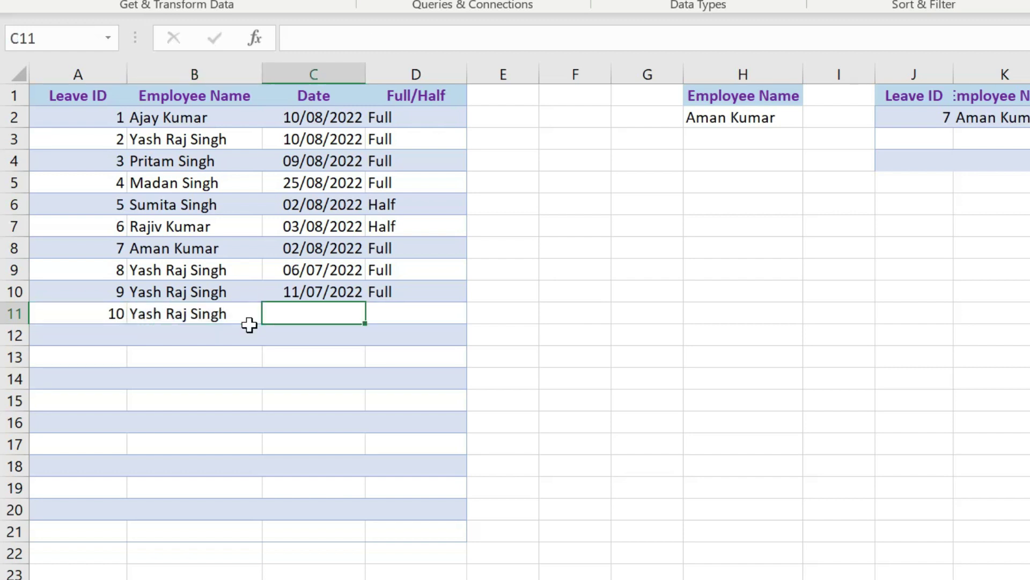
key("ctrl+Page_Down")
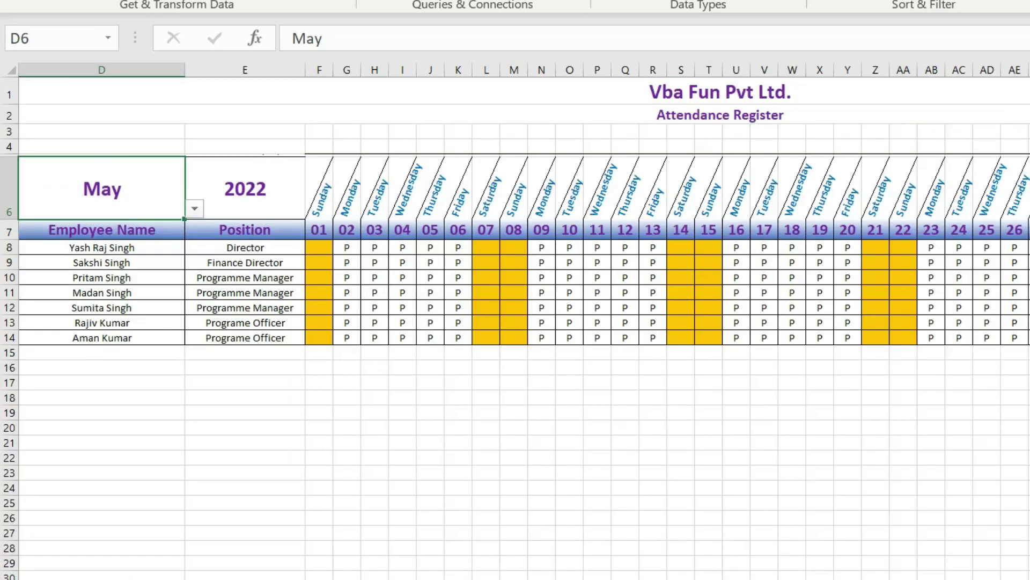
key("ctrl+Page_Up")
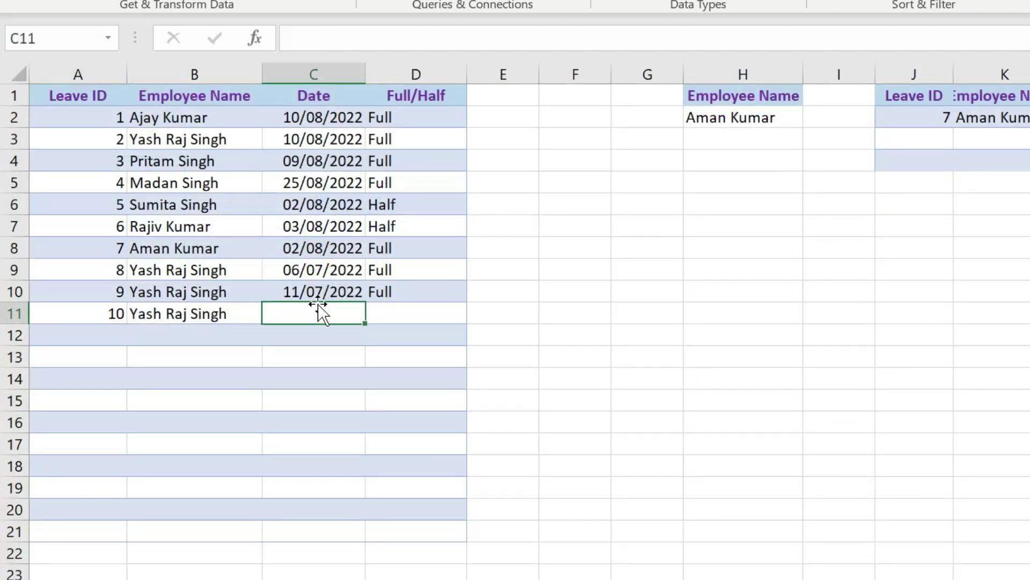
Step: Give leave 10 the date 11/05/2022 and the type Full
type("11/0")
type("5/2022")
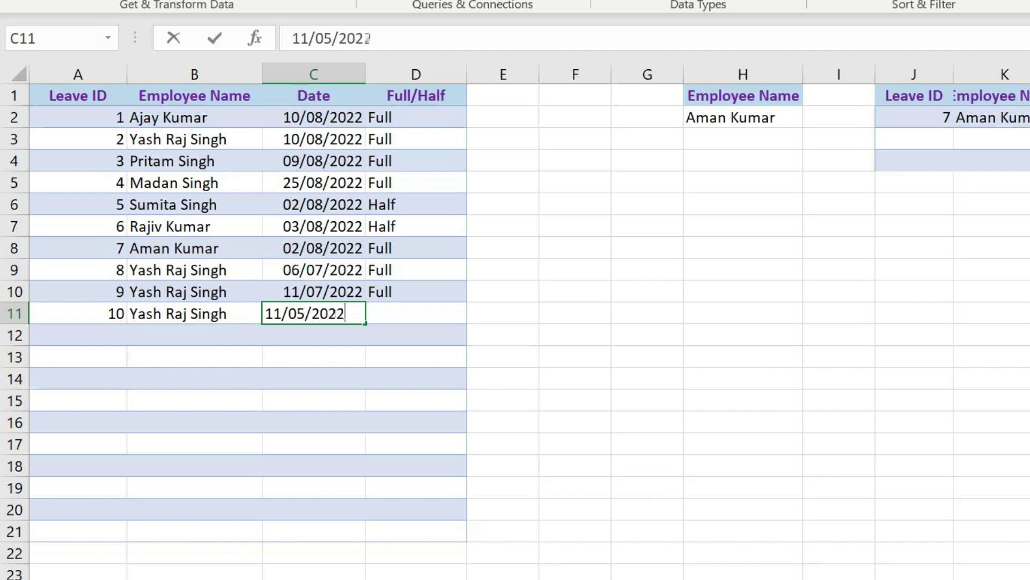
key("Return")
key("Up")
key("Right")
type("full")
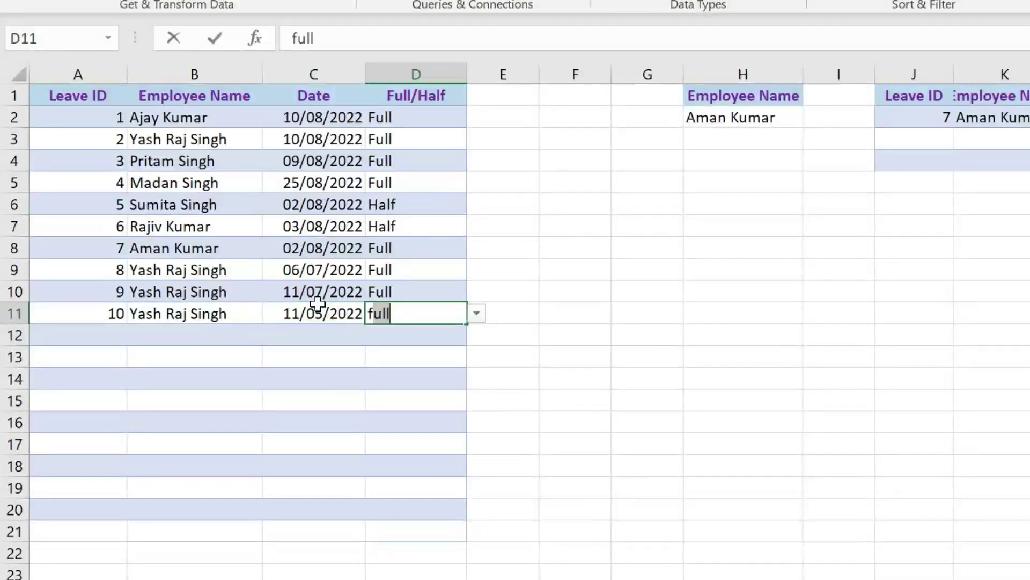
key("Tab")
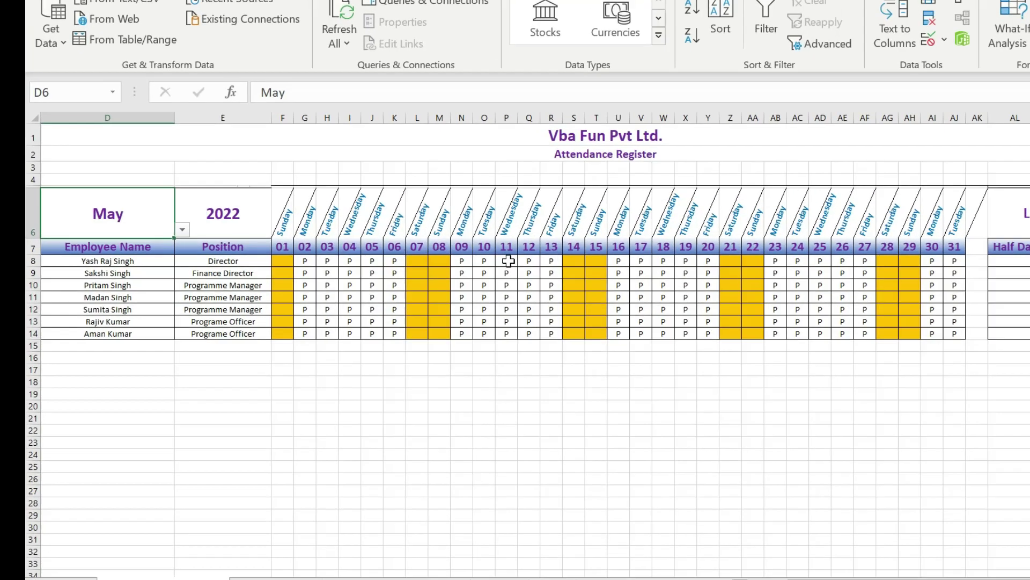
Step: Recommit May in D6 so the register picks up the Director's 11 May leave
left_click(436, 267)
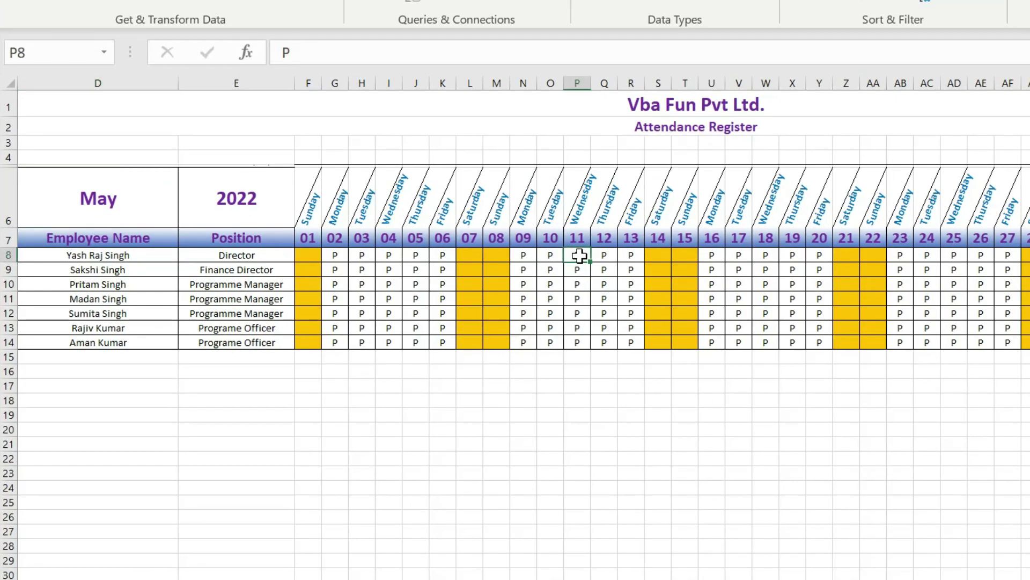
left_click(156, 200)
key("F2")
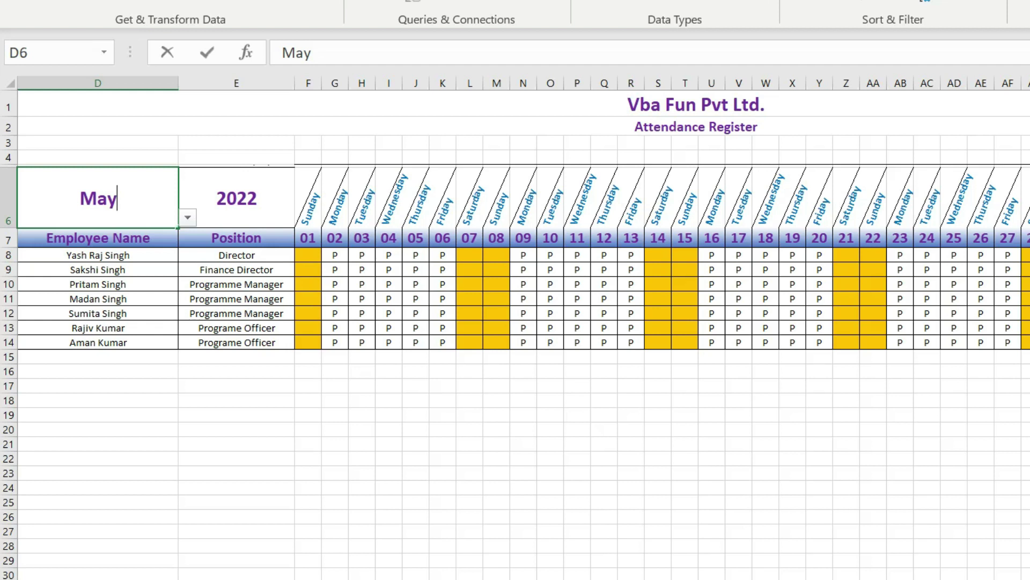
key("Return")
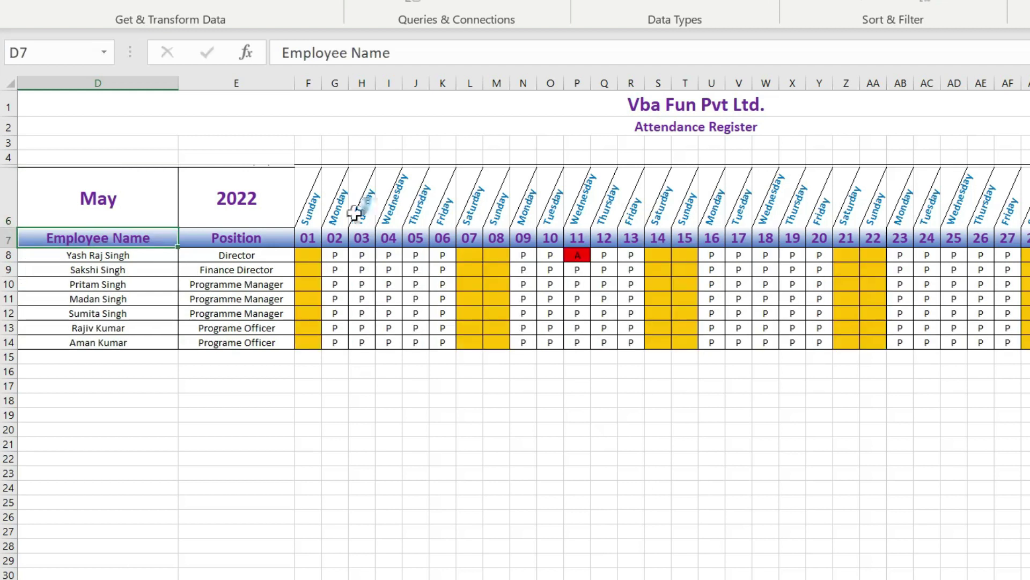
scroll(594, 352, "up", 1)
scroll(556, 349, "up", 2)
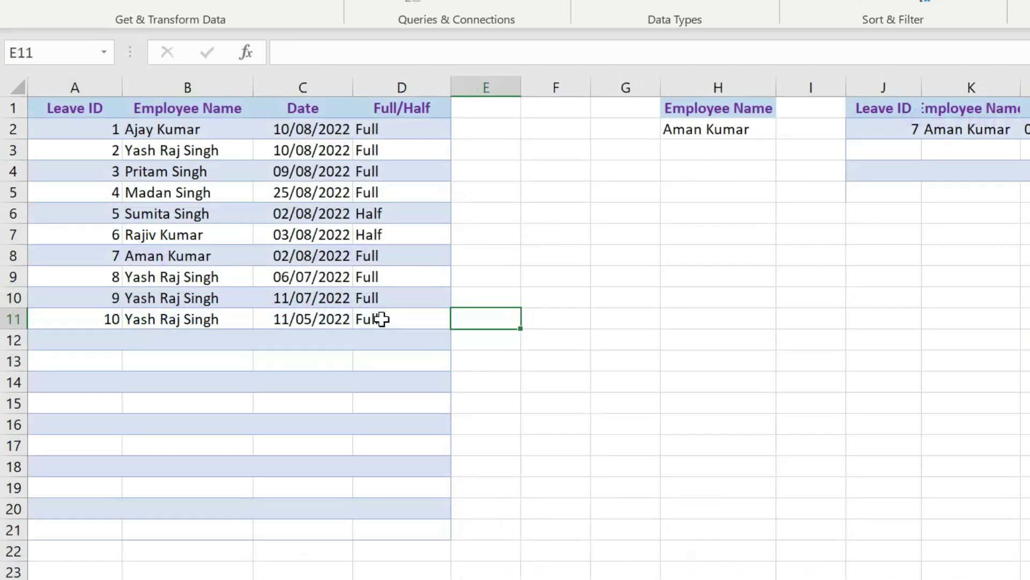
Step: Change leave 10 to Half and re-enter the month in D6 to refresh the register
left_click(381, 319)
left_click(461, 319)
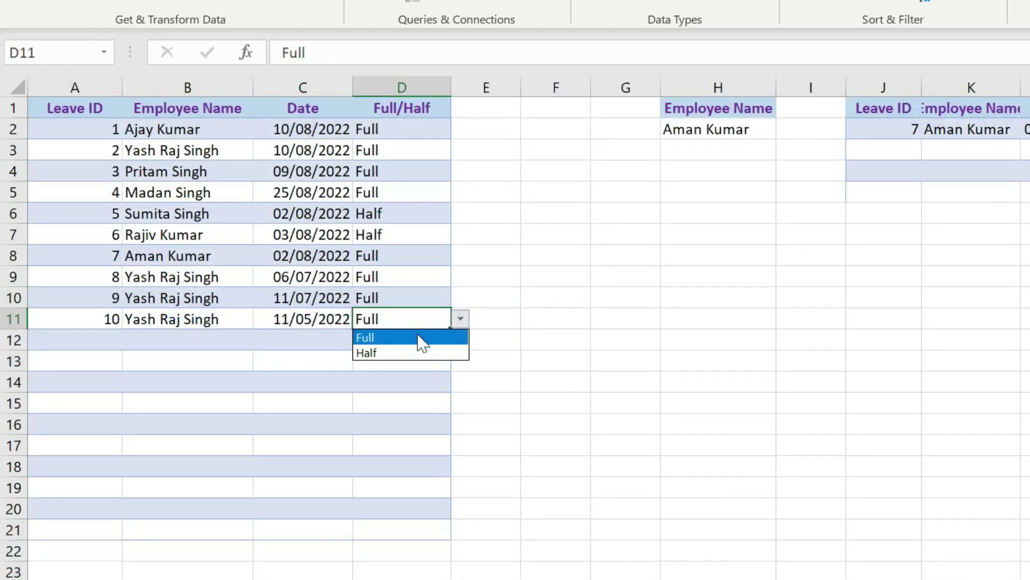
left_click(395, 352)
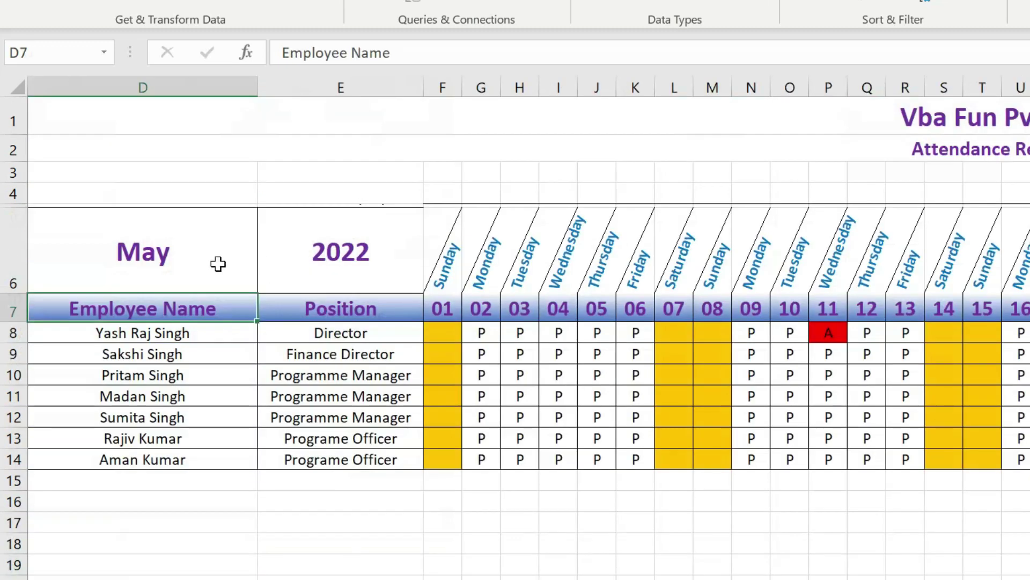
double_click(218, 264)
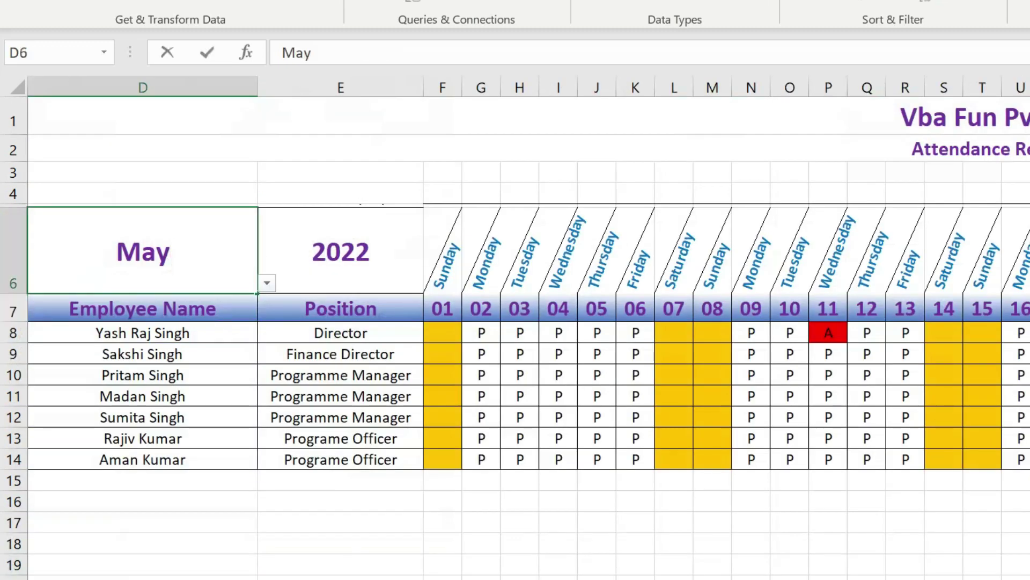
key("Return")
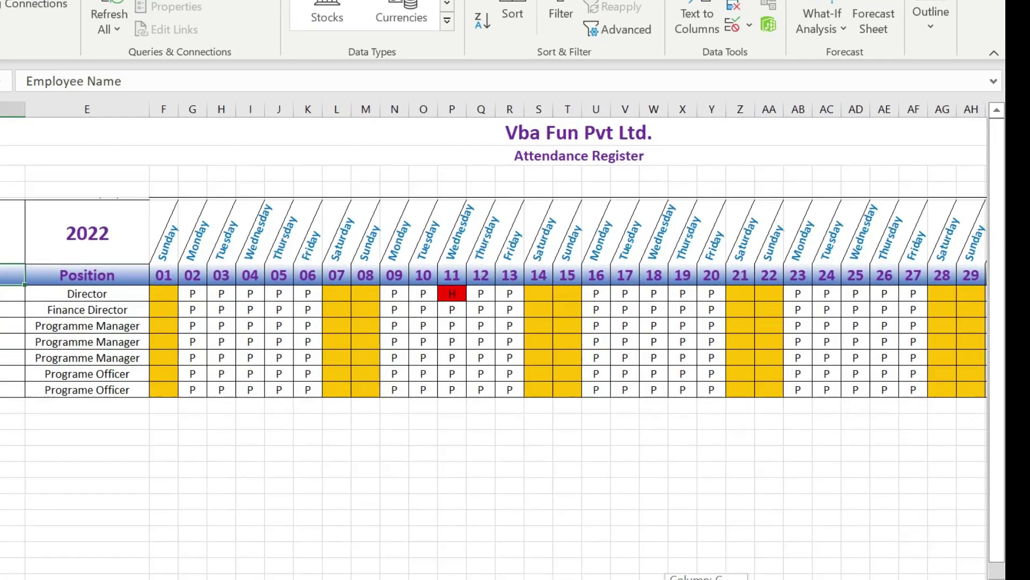
Step: Check the Director's May Half Day, Full Day and Total Leave values in AL8:AN8
scroll(515, 354, "right", 3)
left_click(784, 295)
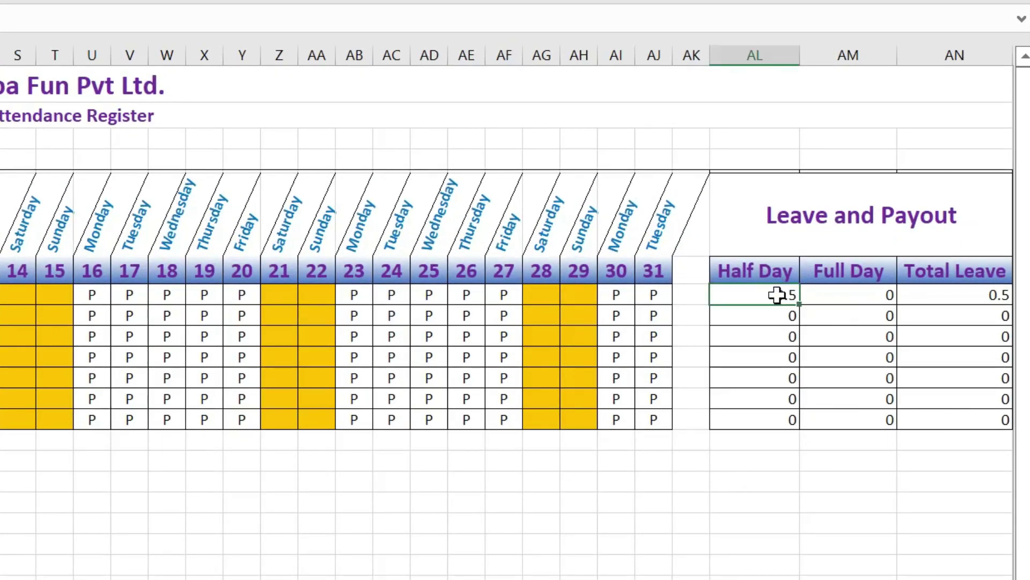
left_click(856, 295)
left_click(948, 295)
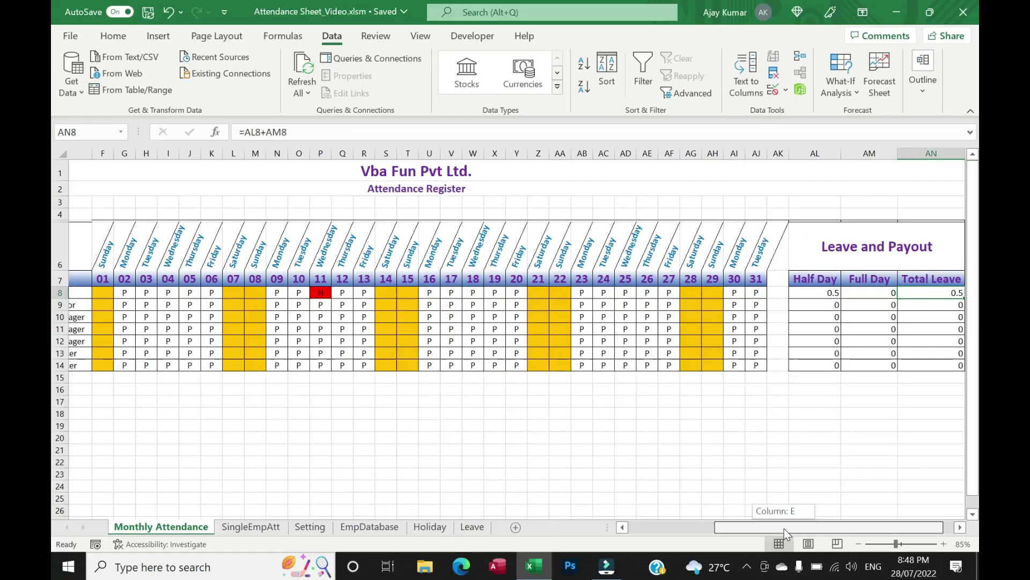
scroll(516, 349, "left", 3)
left_click(625, 352)
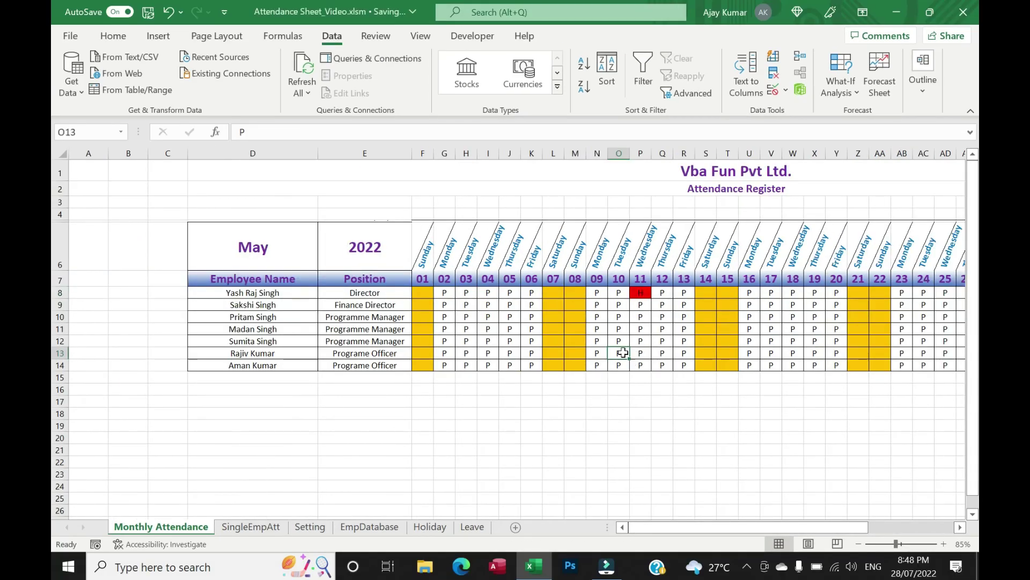
left_click(288, 247)
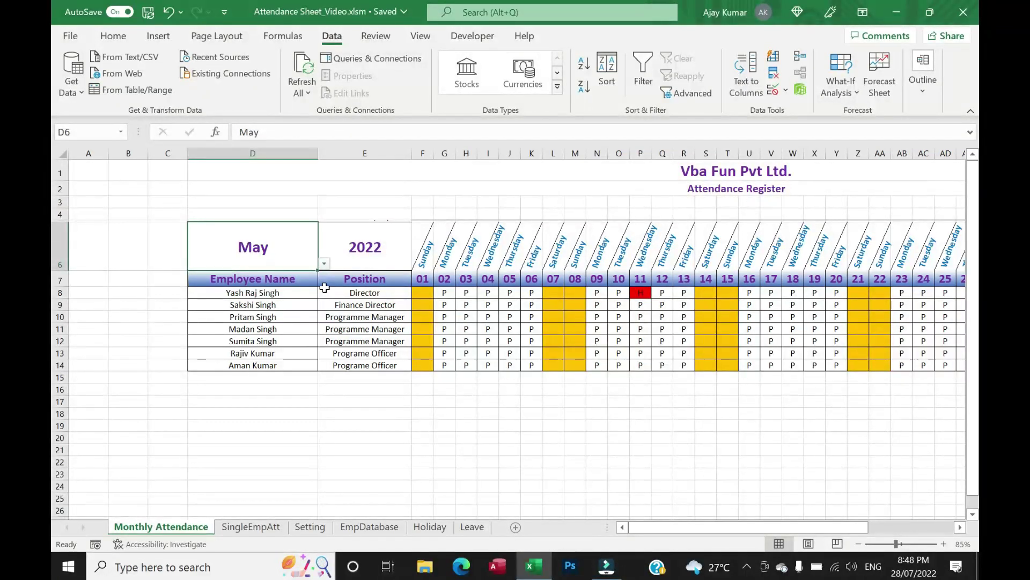
left_click(358, 518)
Step: Review employee names and joined dates, noting the Office Assistance employee joined 01/09/2022
left_click(95, 308)
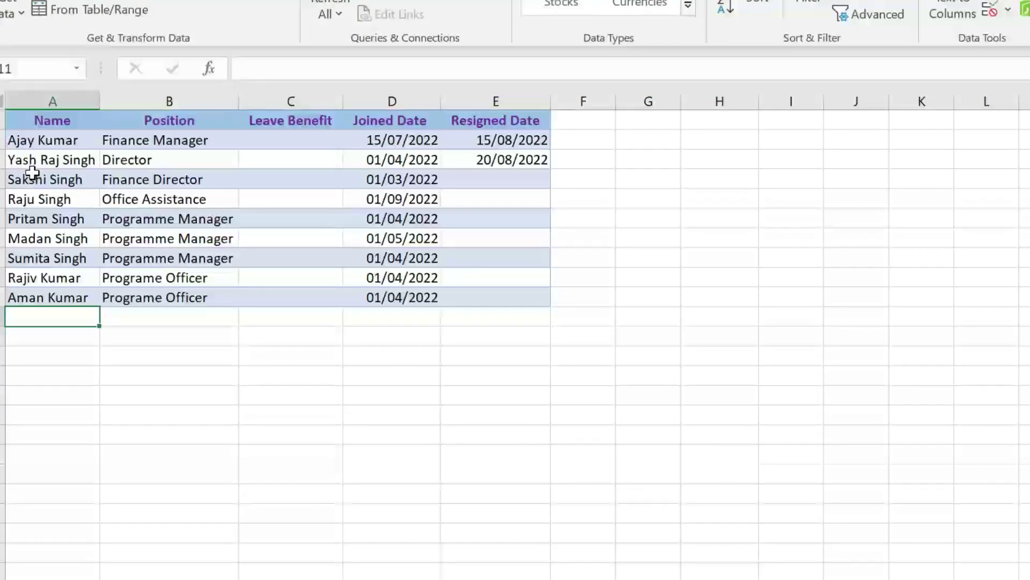
left_click_drag(32, 172, 47, 296)
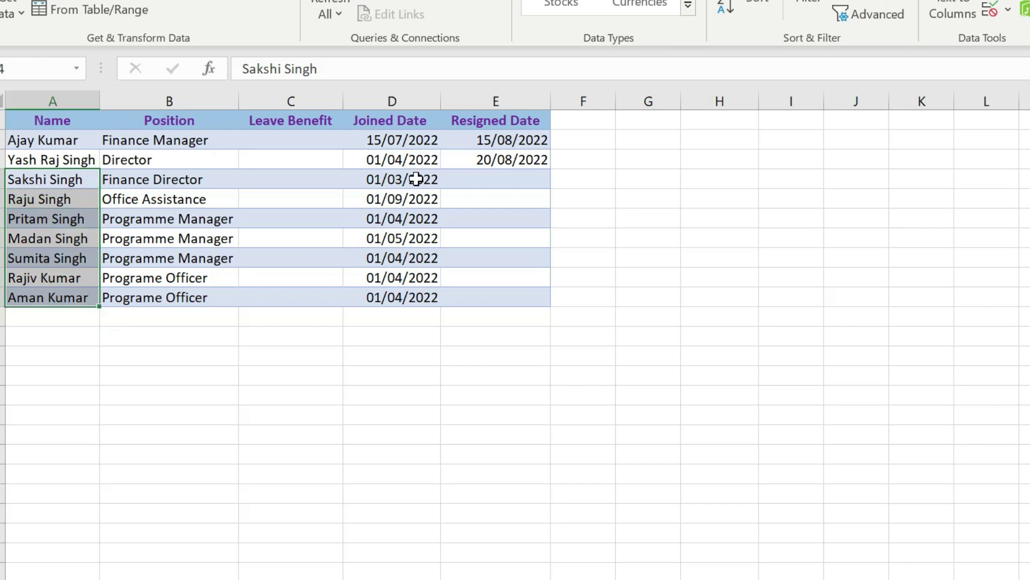
left_click_drag(416, 179, 418, 297)
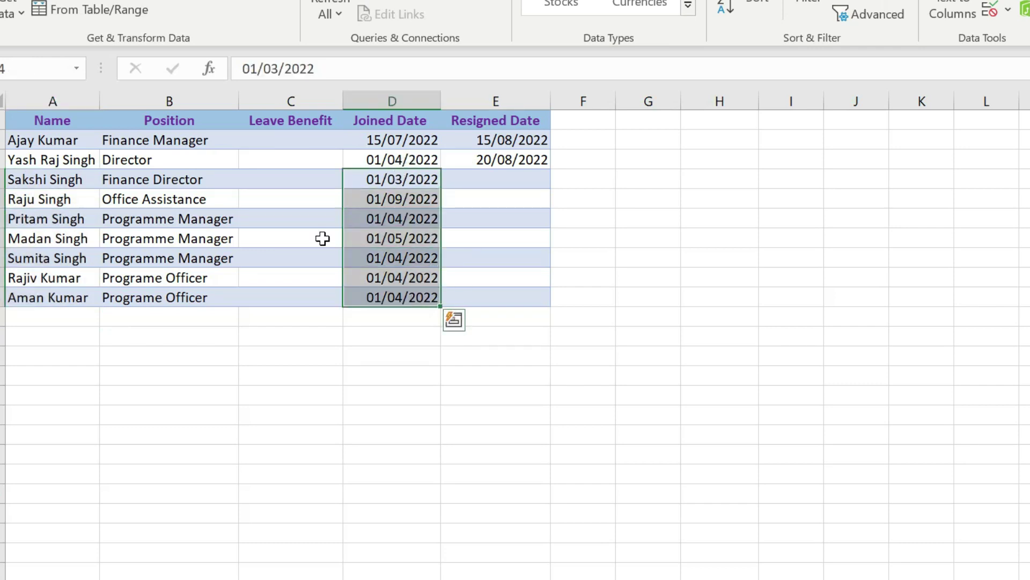
left_click(376, 199)
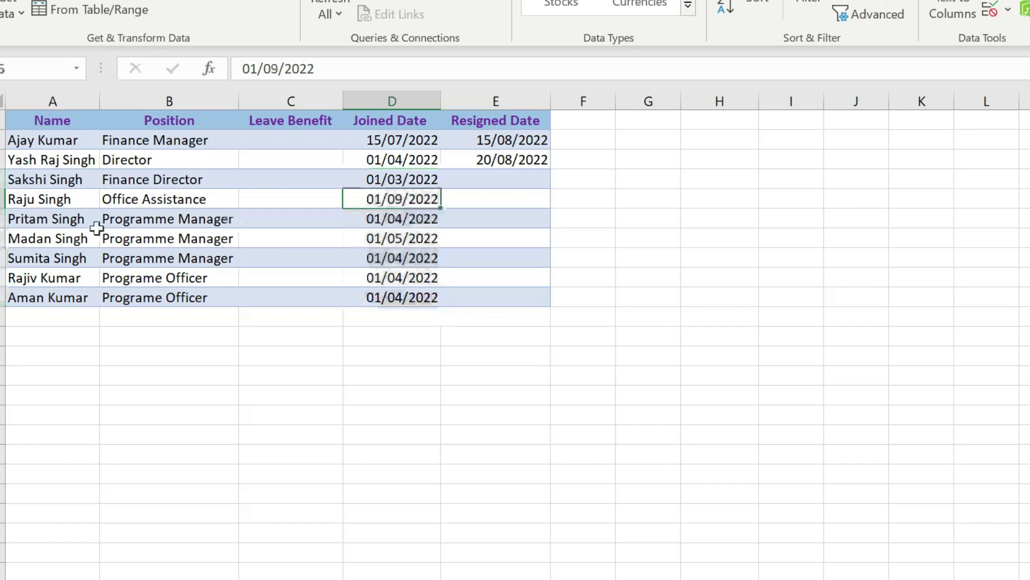
left_click(47, 199)
left_click(398, 199)
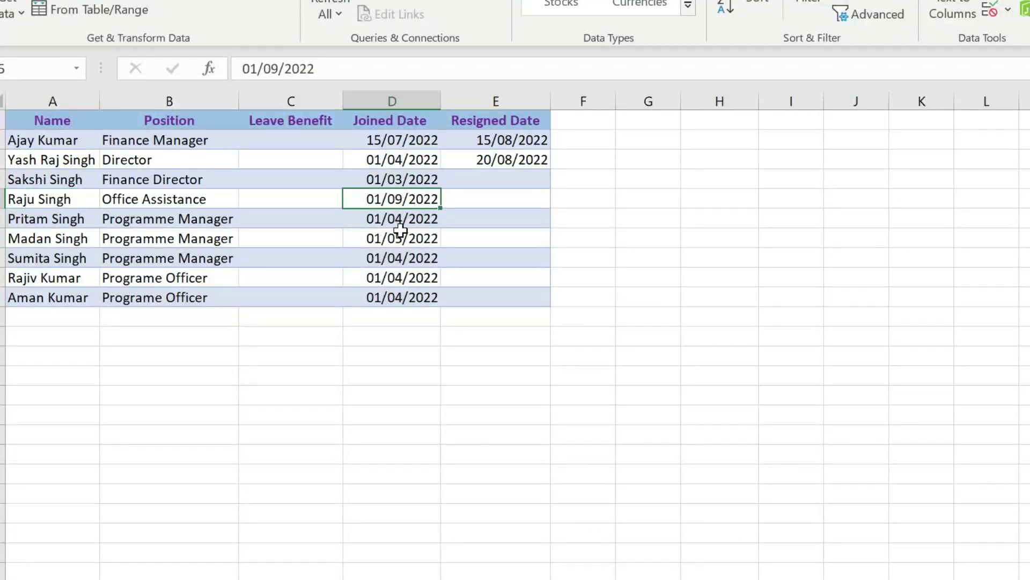
scroll(242, 293, "up", 3, "ctrl")
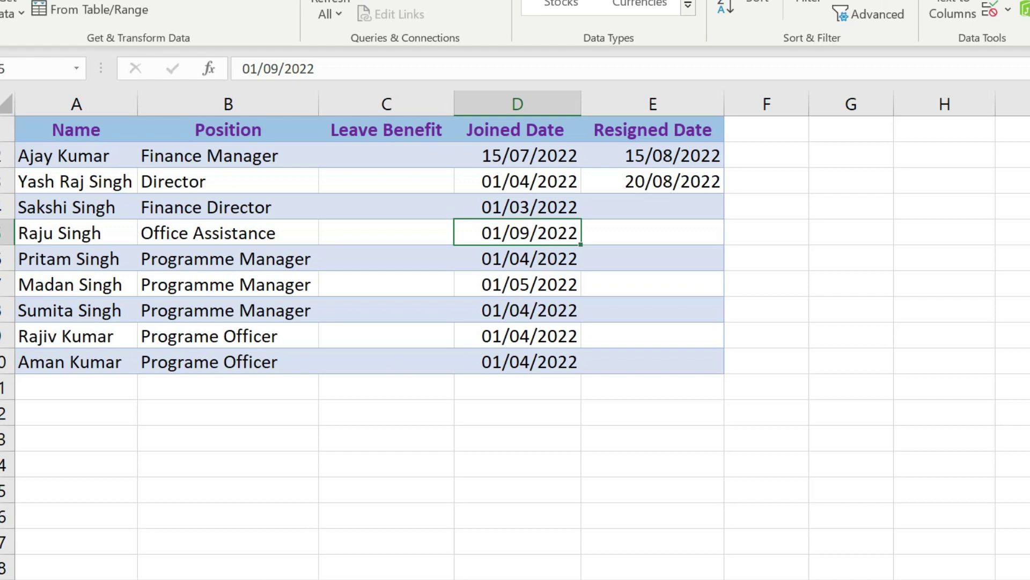
left_click(140, 576)
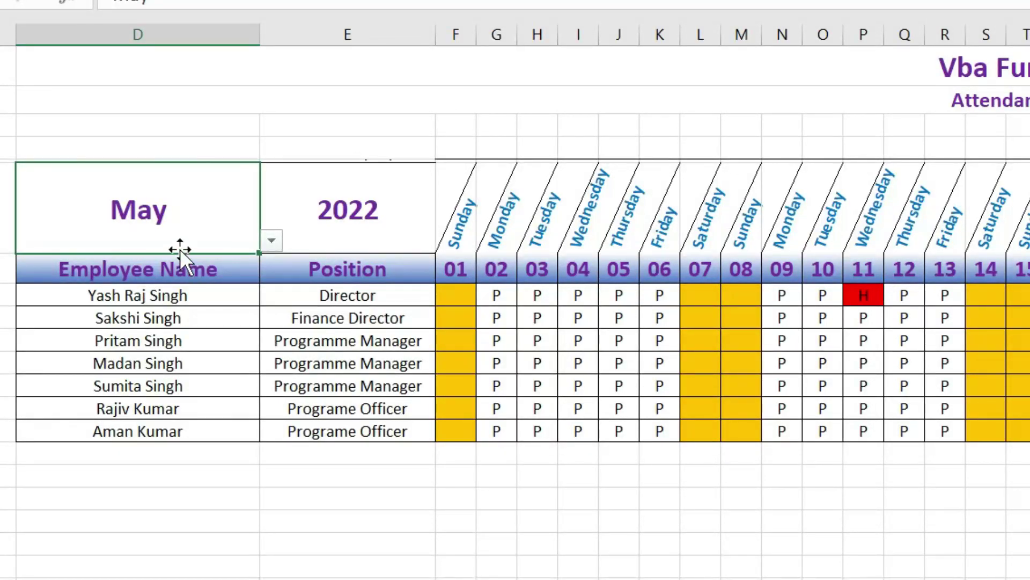
Step: Set the register to September 2022 and find the Office Assistance employee's row
left_click(271, 241)
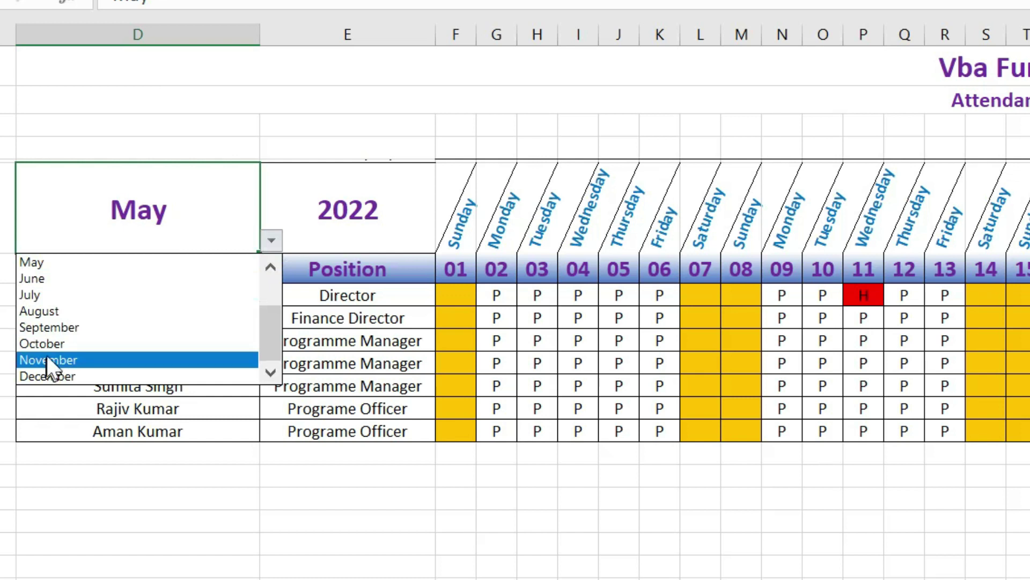
left_click(92, 327)
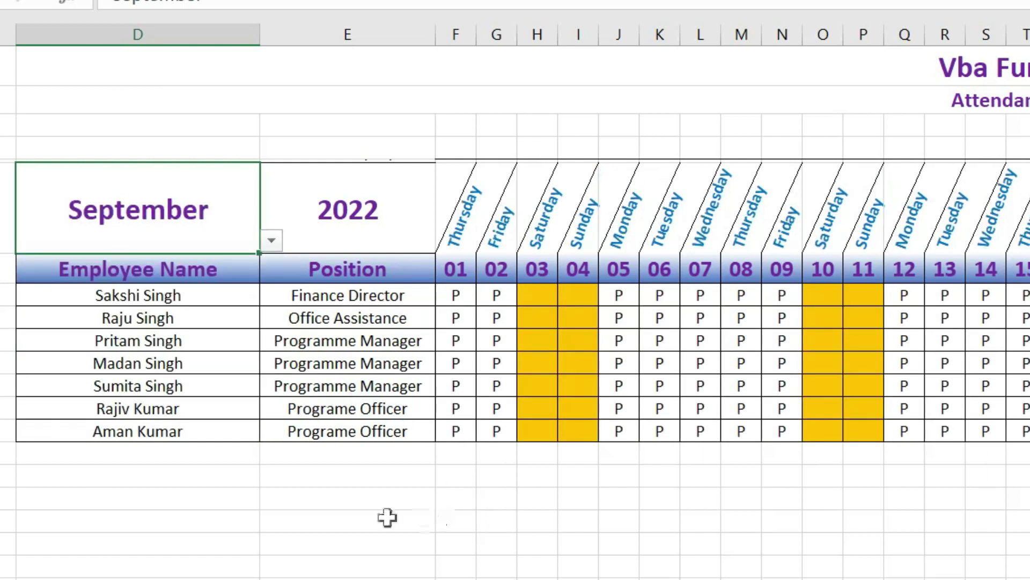
left_click(142, 318)
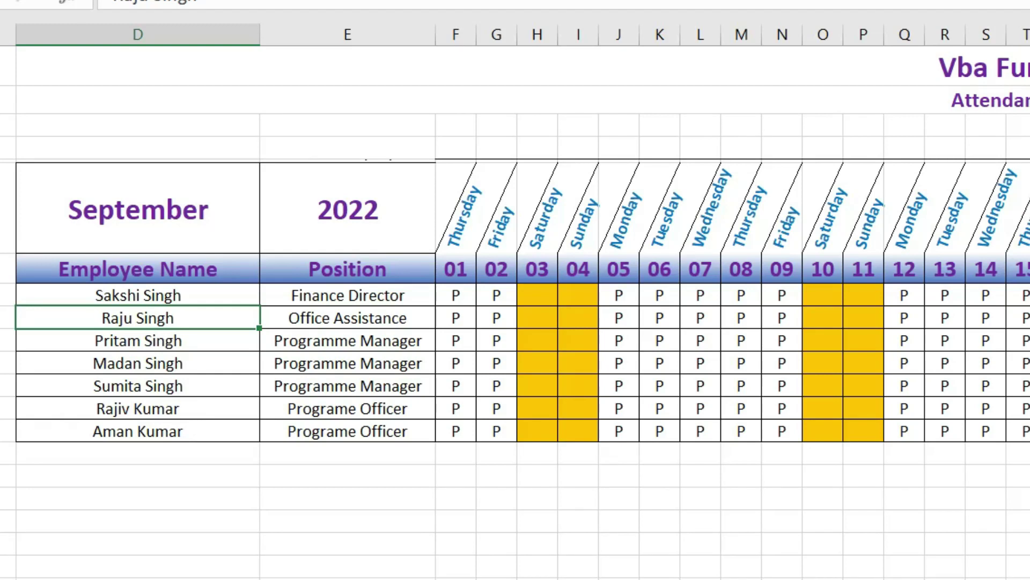
scroll(515, 344, "right", 2)
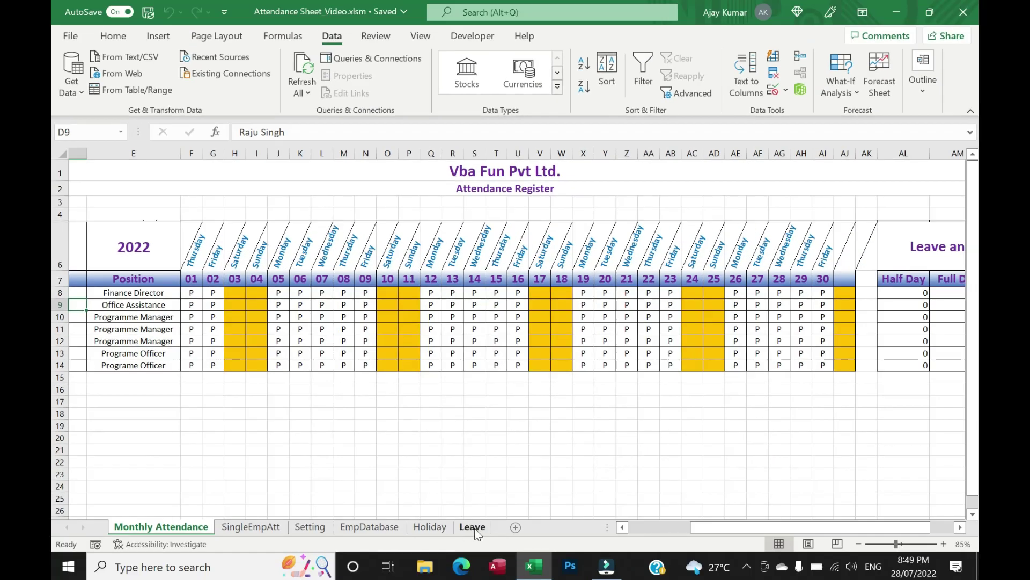
left_click(472, 527)
Step: Start leave record 11 in row 12 for the Office Assistance employee
left_click(101, 326)
type("11")
key("Tab")
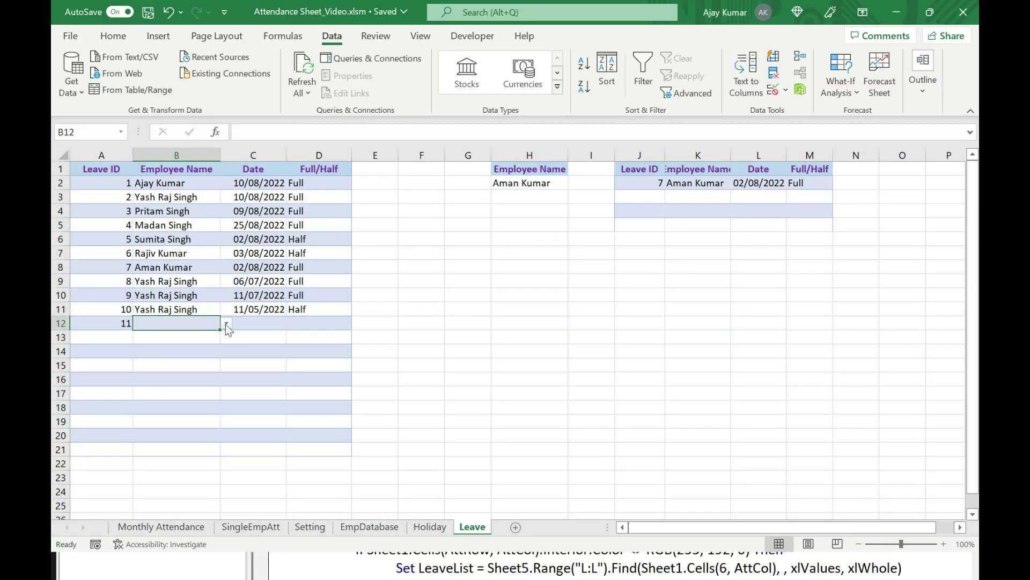
left_click(225, 323)
left_click(181, 367)
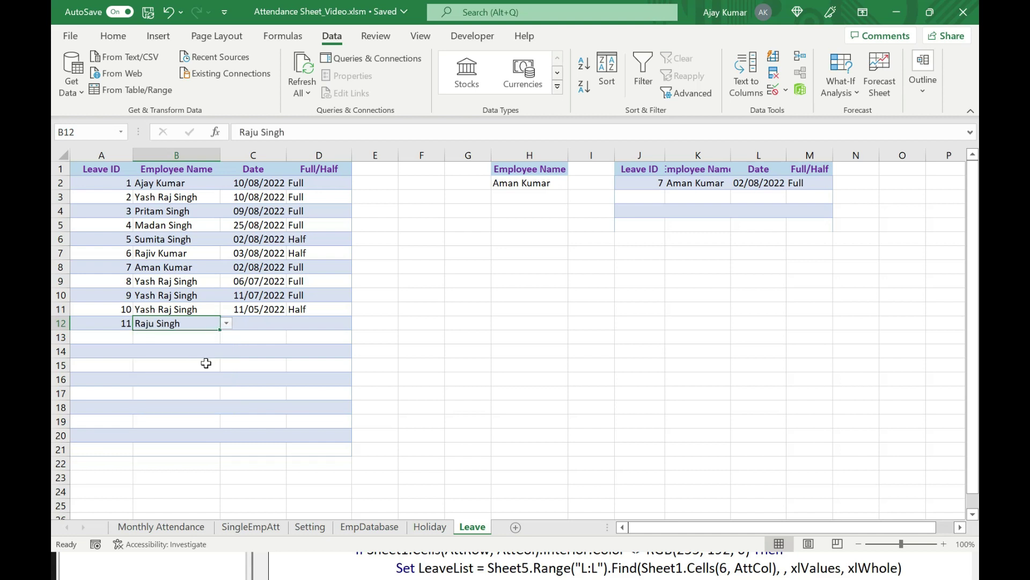
Step: Give leave 11 the date 12/09/2022 and the type Half, then review the table
left_click(273, 322)
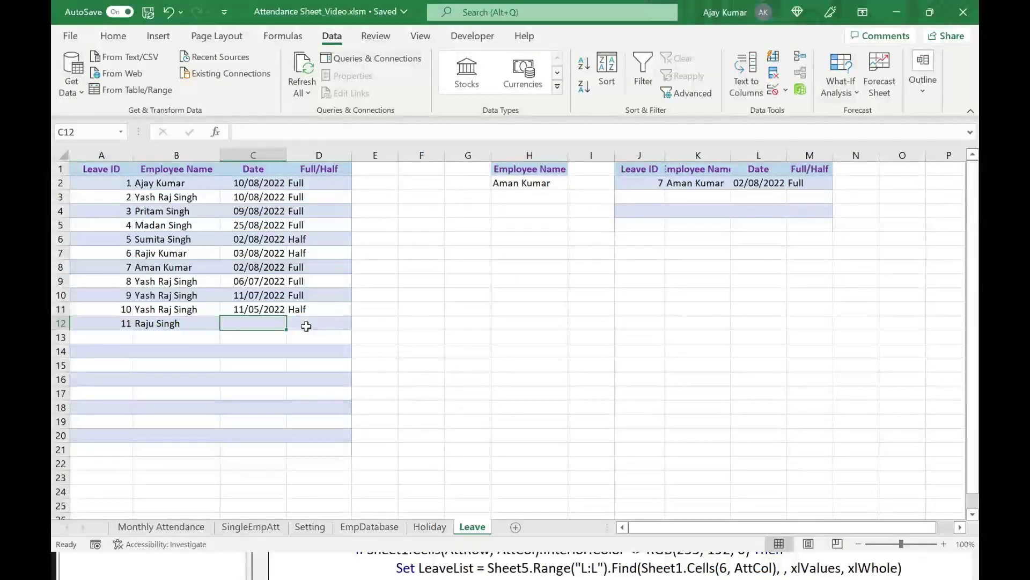
type("12/0")
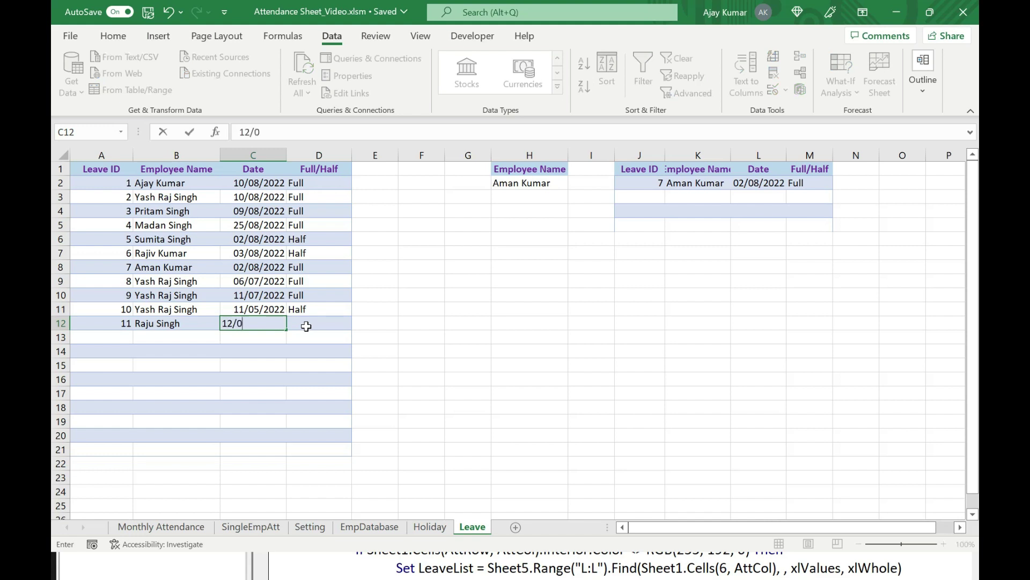
type("202")
left_click(306, 326)
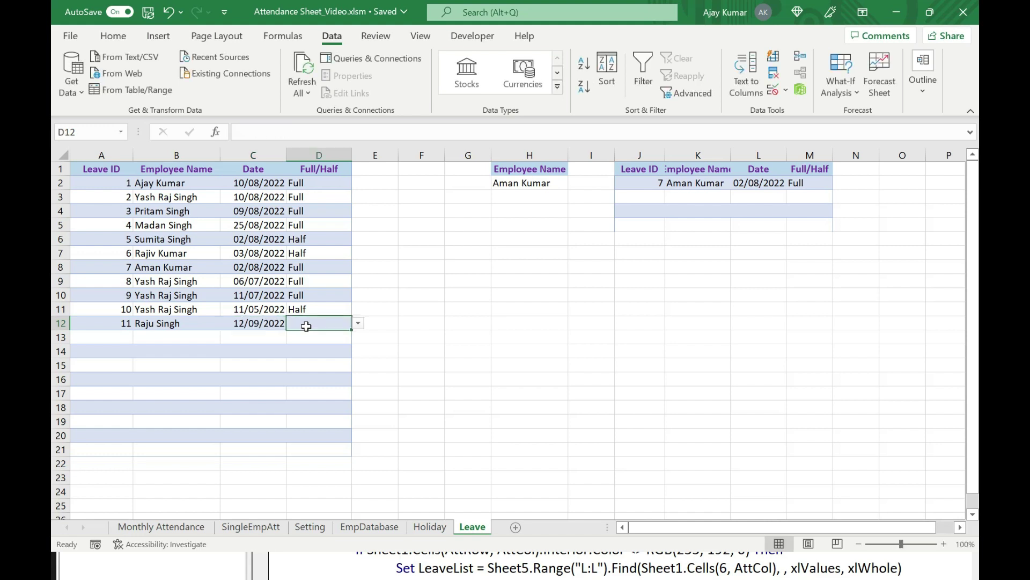
left_click(358, 323)
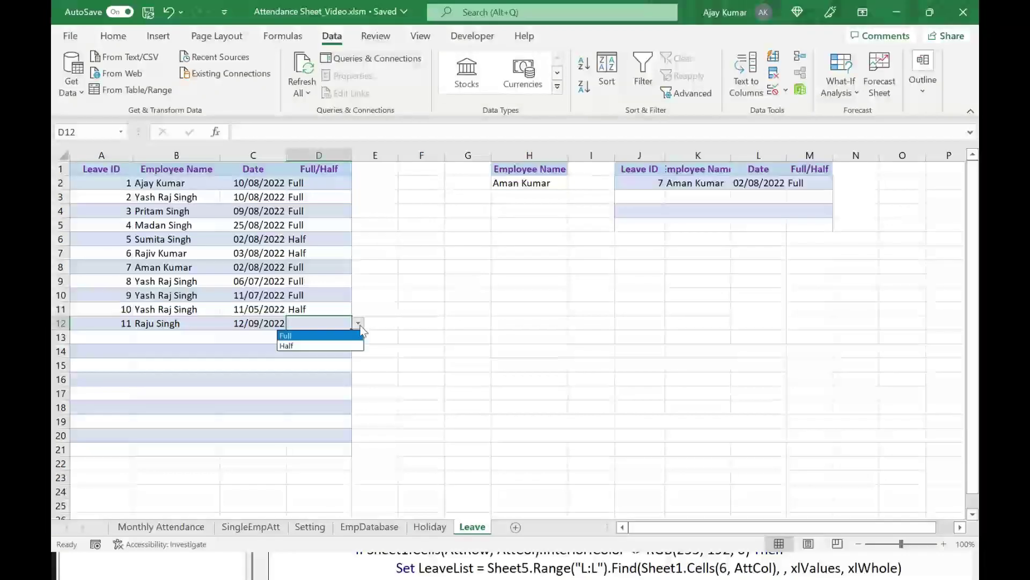
left_click(295, 344)
left_click(341, 395)
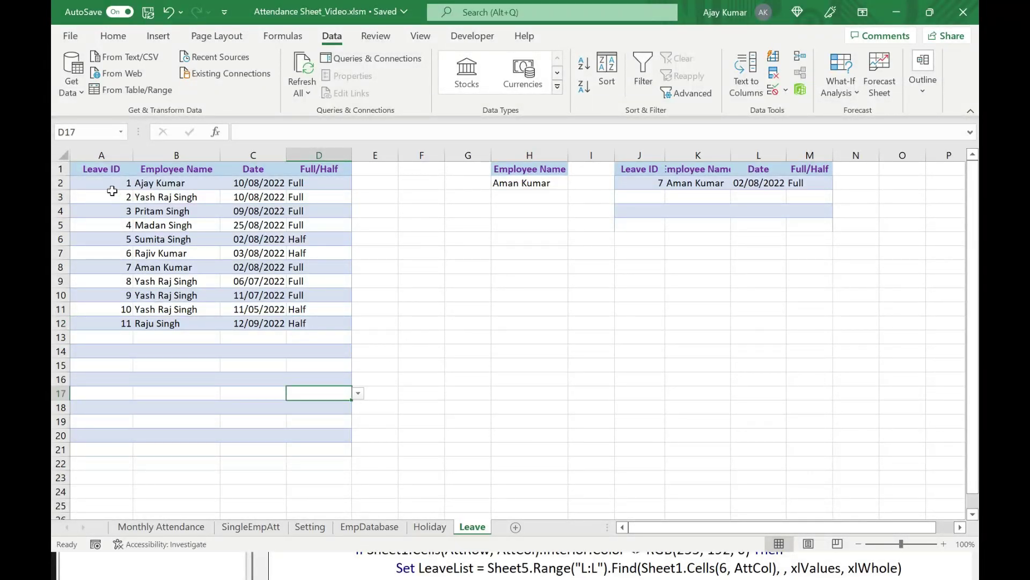
mouse_move(107, 170)
left_mouse_down()
mouse_move(329, 319)
mouse_move(337, 433)
left_mouse_up()
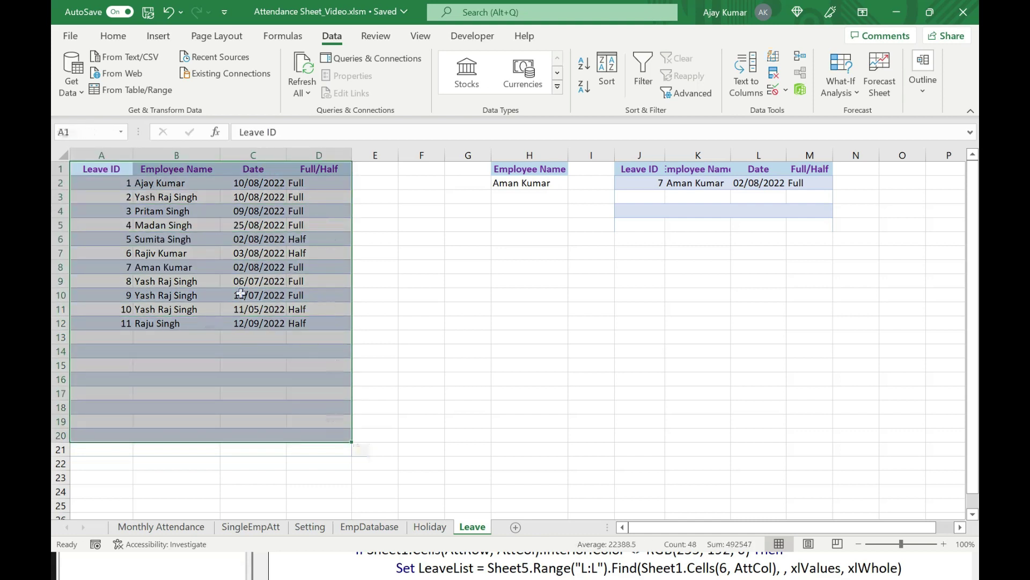
left_click(376, 528)
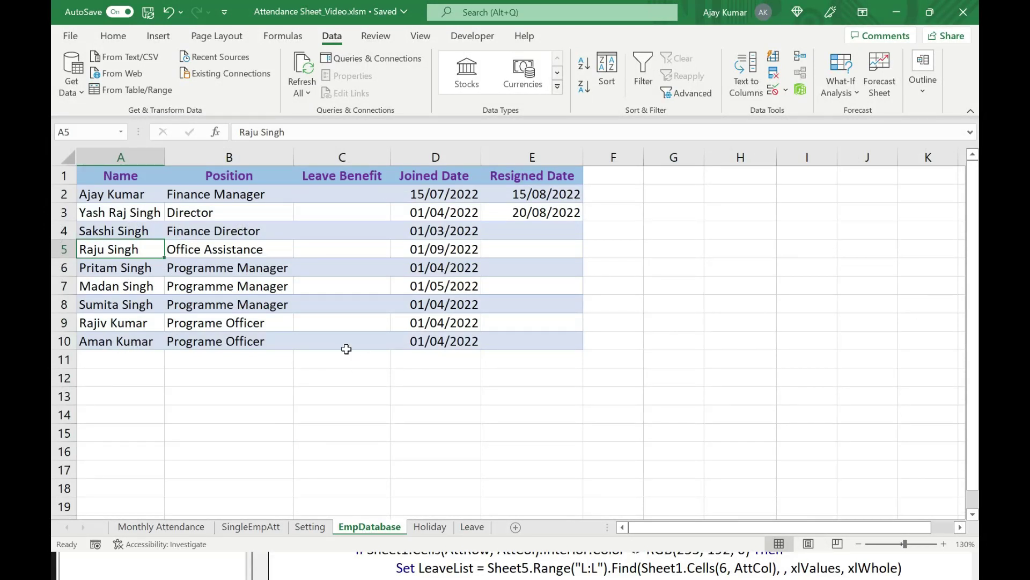
Step: Refresh the September register and confirm the Office Assistance employee's 12th shows H
left_click(184, 532)
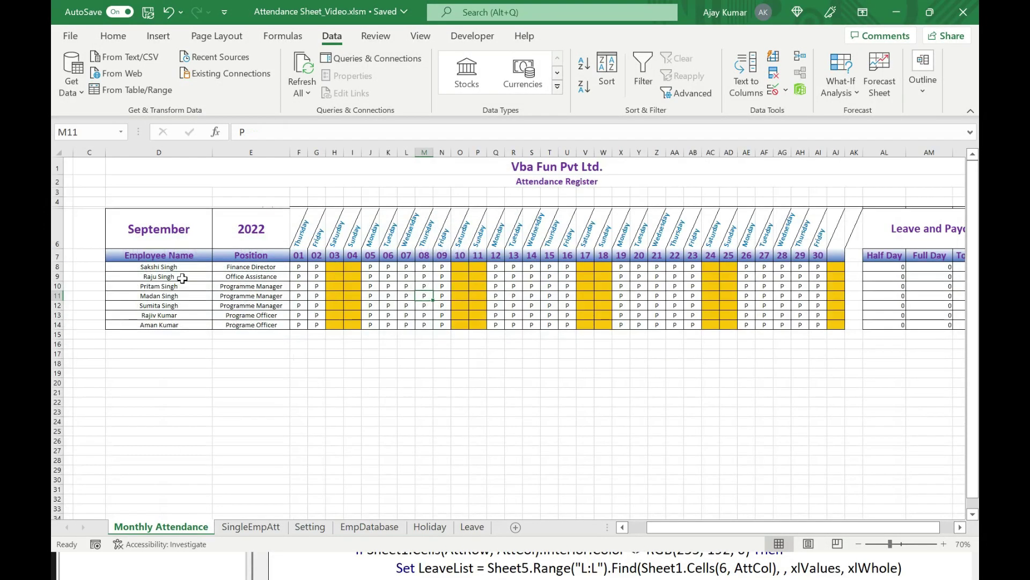
left_click(169, 232)
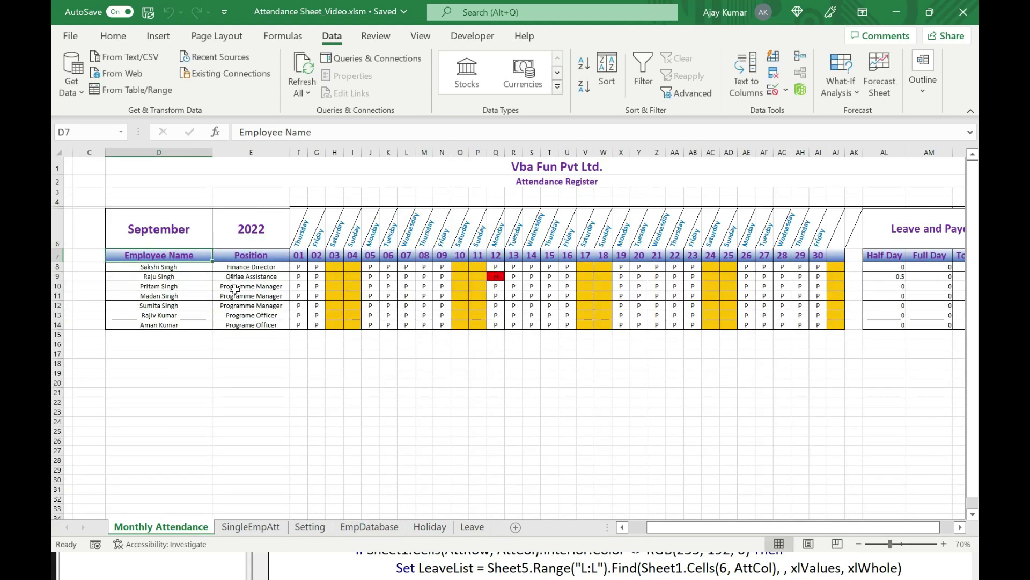
scroll(153, 371, "up", 3, "ctrl")
left_click_drag(161, 359, 716, 361)
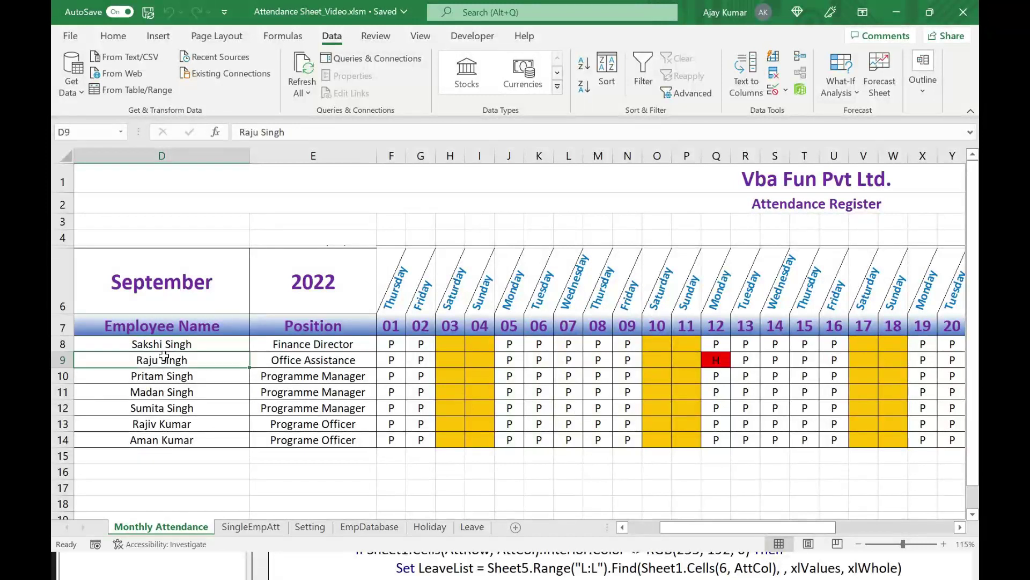
left_click(717, 361)
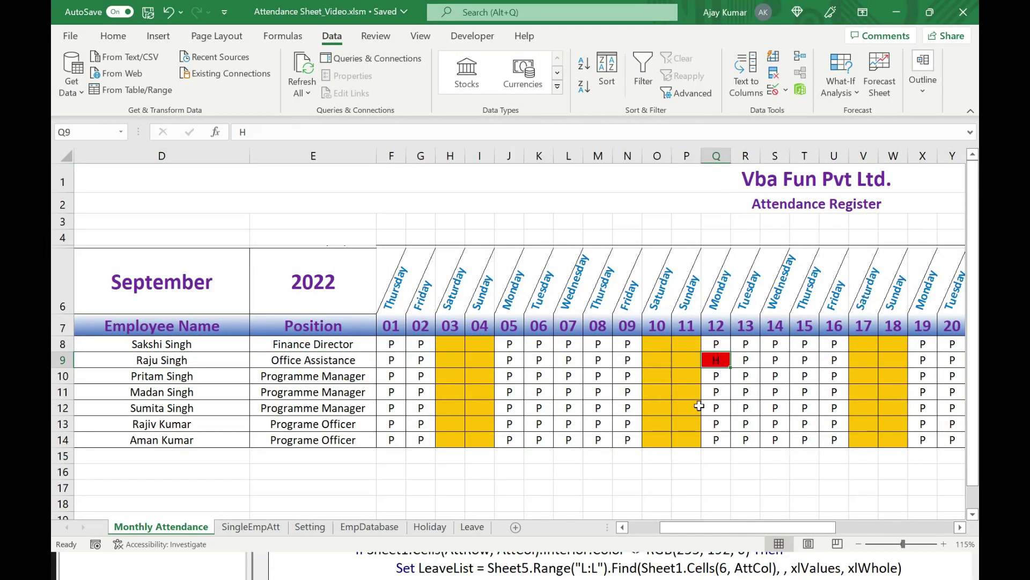
scroll(333, 375, "down", 2, "ctrl")
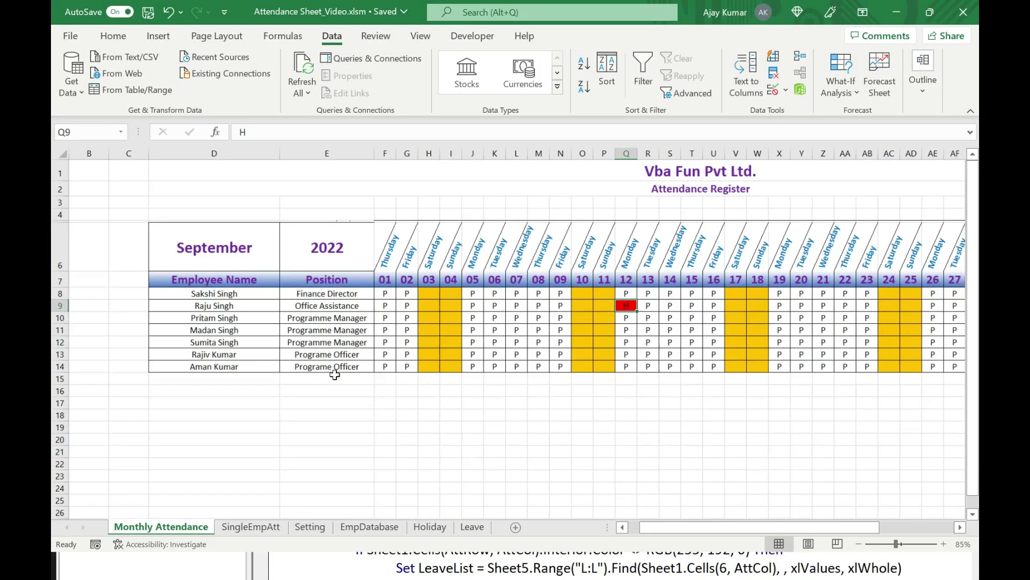
left_click(369, 527)
Step: Add a new employee in row 11 as an Associate joined 01/05/2022
left_click(104, 360)
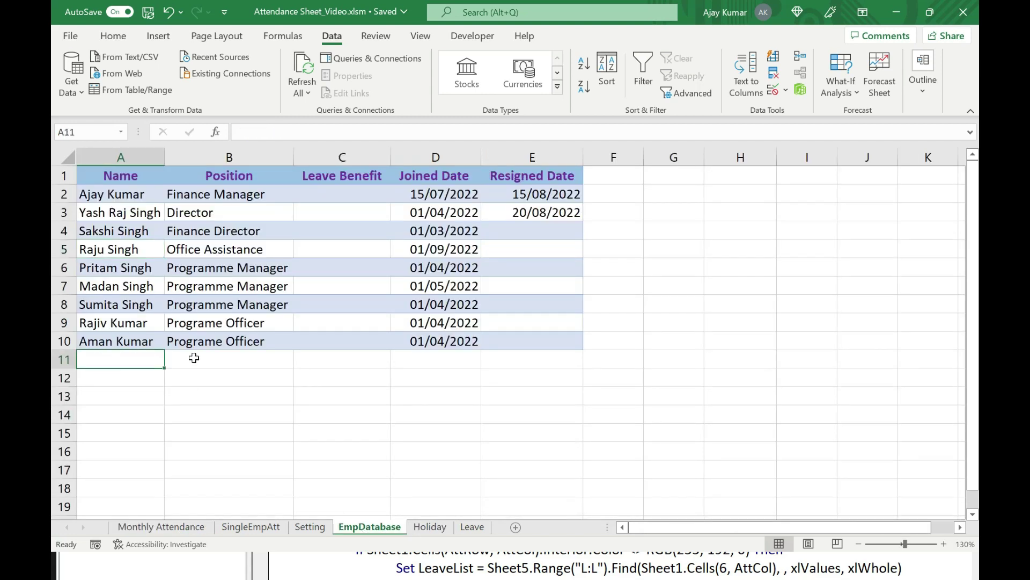
type("Raj Kumar")
left_click(194, 358)
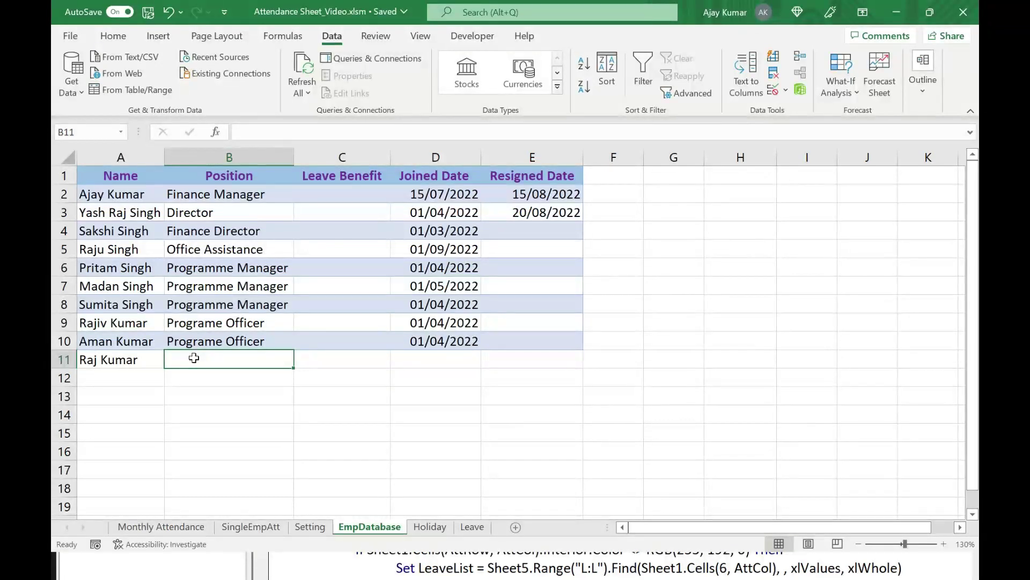
type("Associate")
key("Tab")
key("Tab")
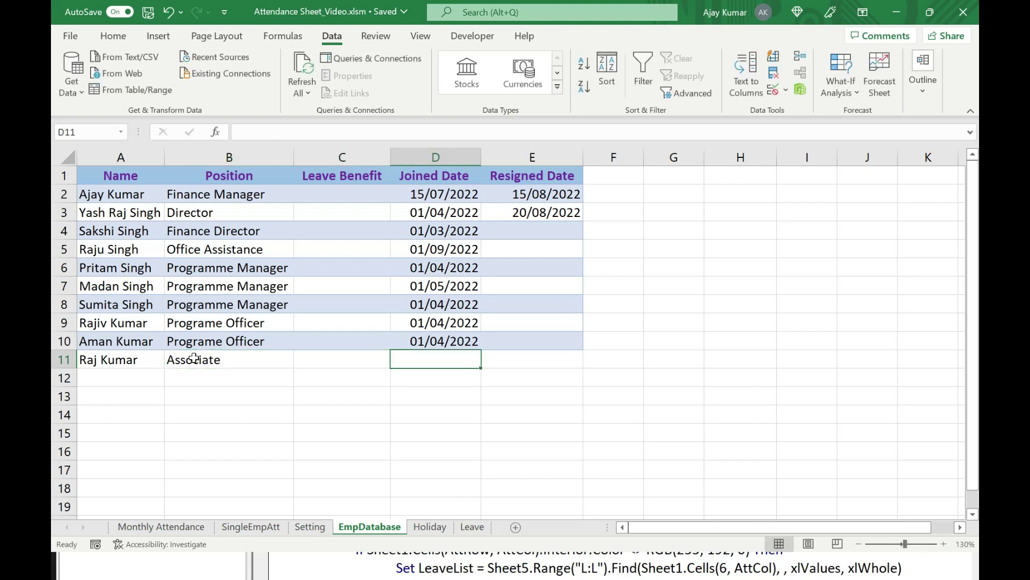
type("1/5/2022")
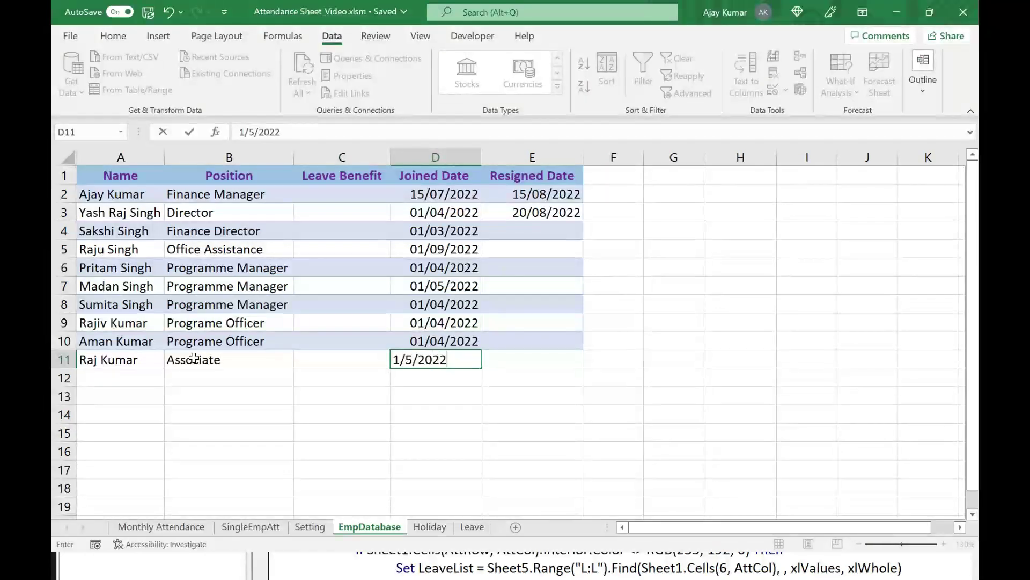
key("Tab")
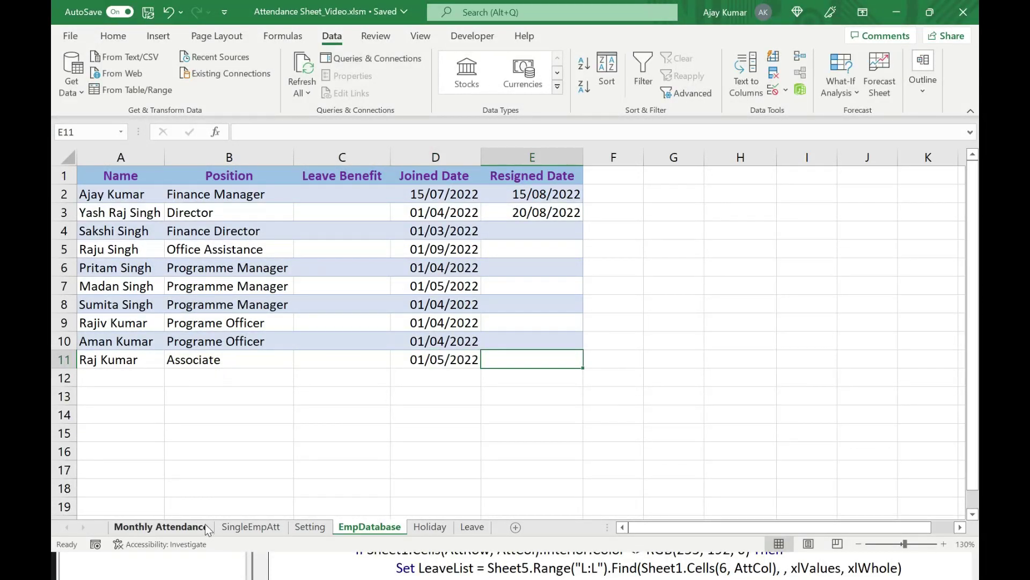
left_click(206, 528)
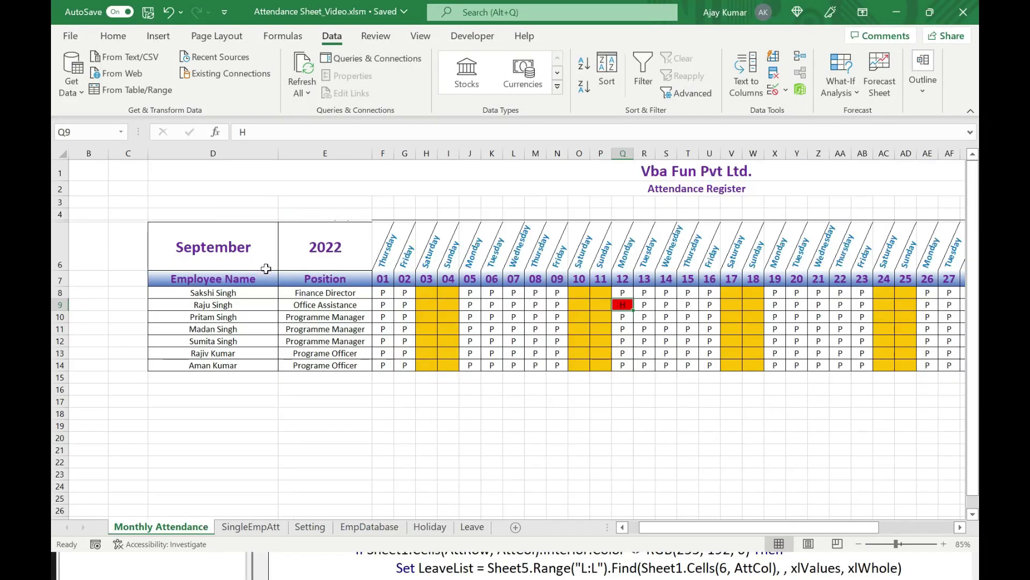
Step: Switch the register to April 2022 using the D6 month list
left_click(259, 251)
left_click(285, 265)
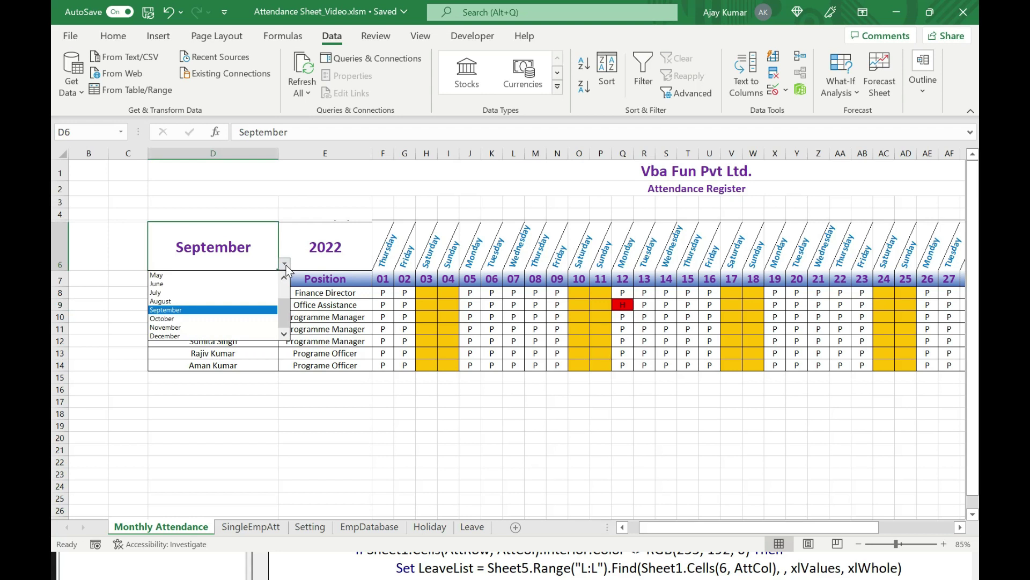
scroll(285, 284, "up", 4)
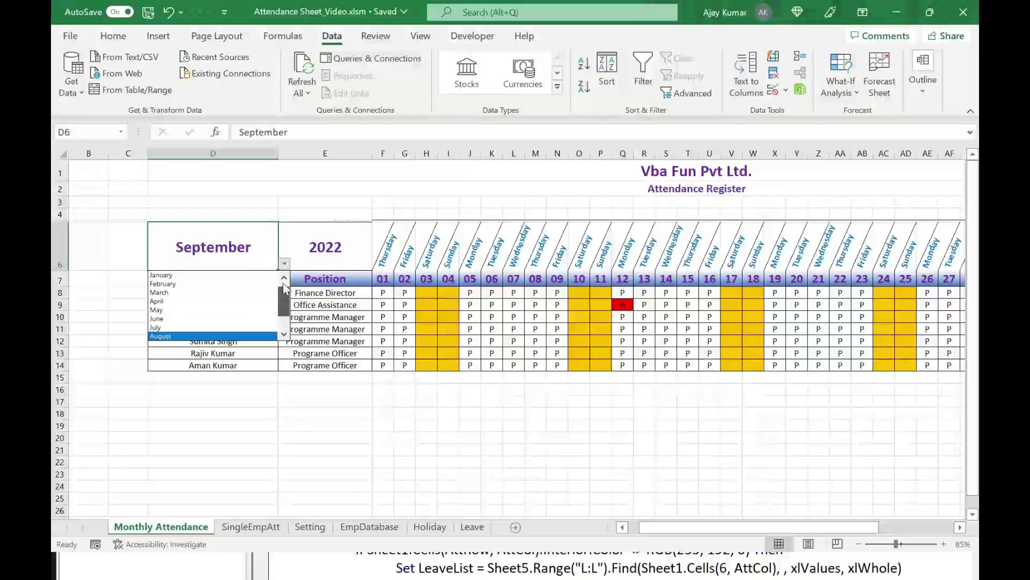
left_click(165, 301)
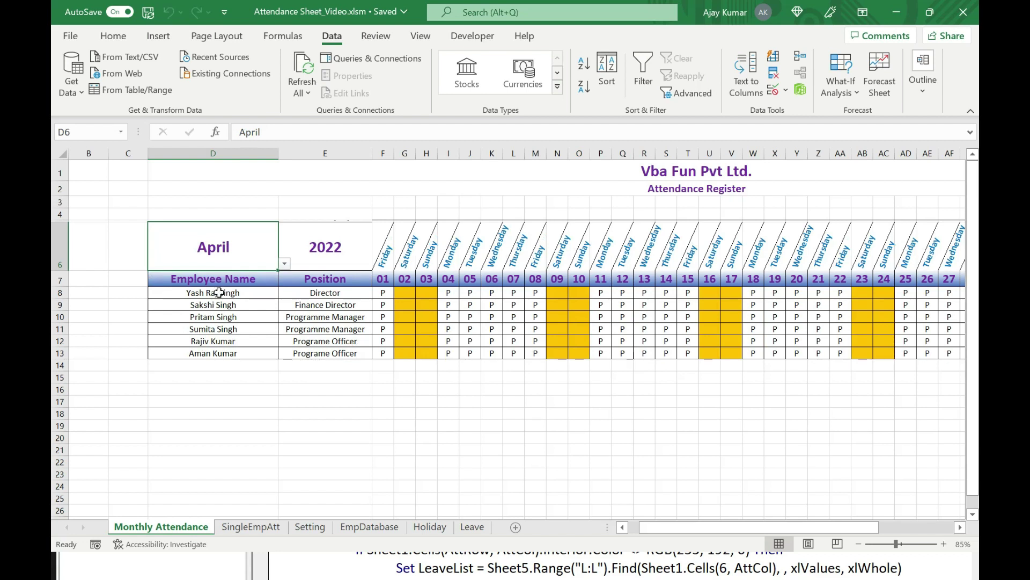
scroll(172, 379, "up", 2)
scroll(169, 377, "up", 1)
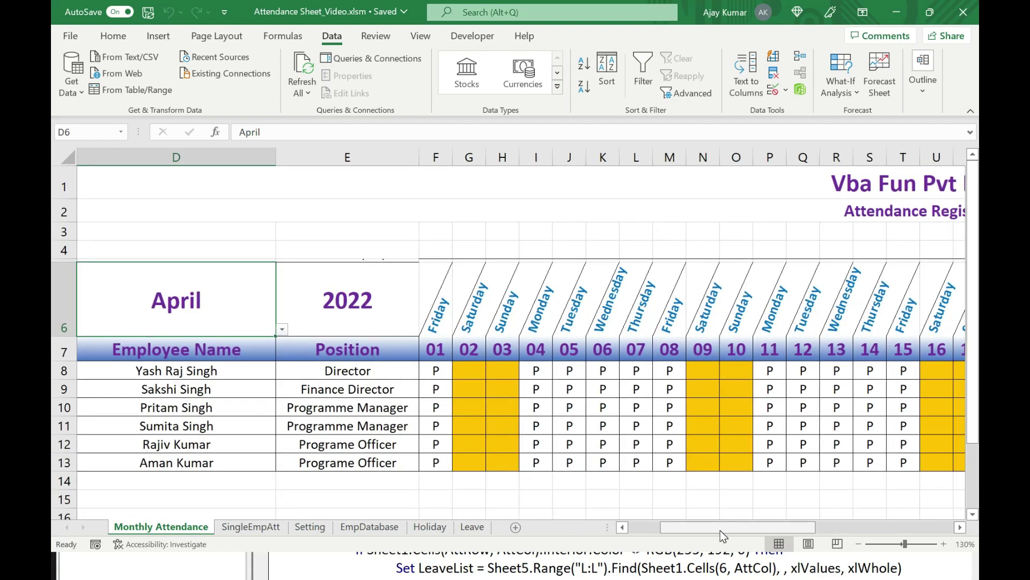
left_click_drag(735, 529, 698, 529)
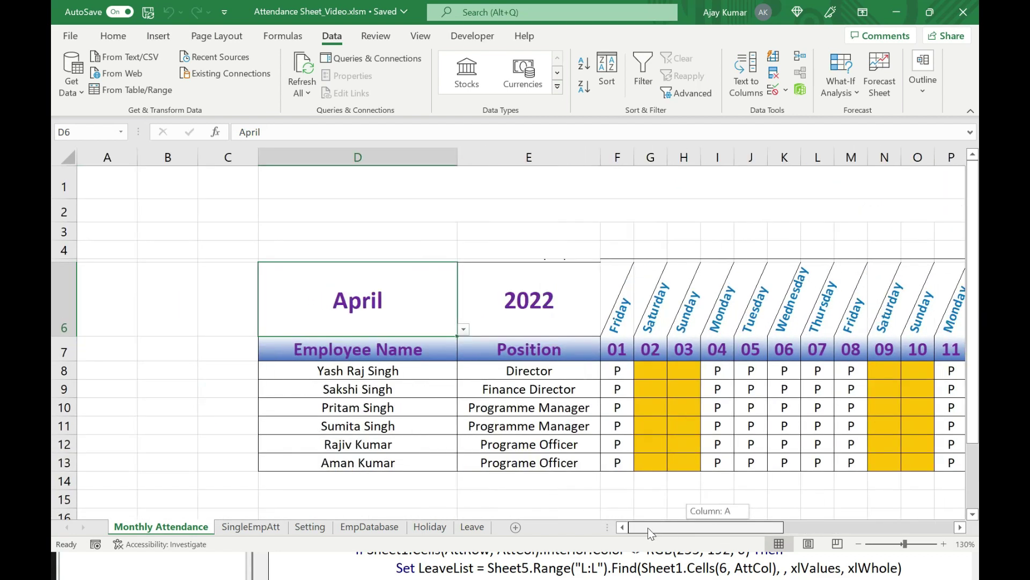
Step: Switch the register to May 2022 and review the new Associate's attendance row
left_click(465, 330)
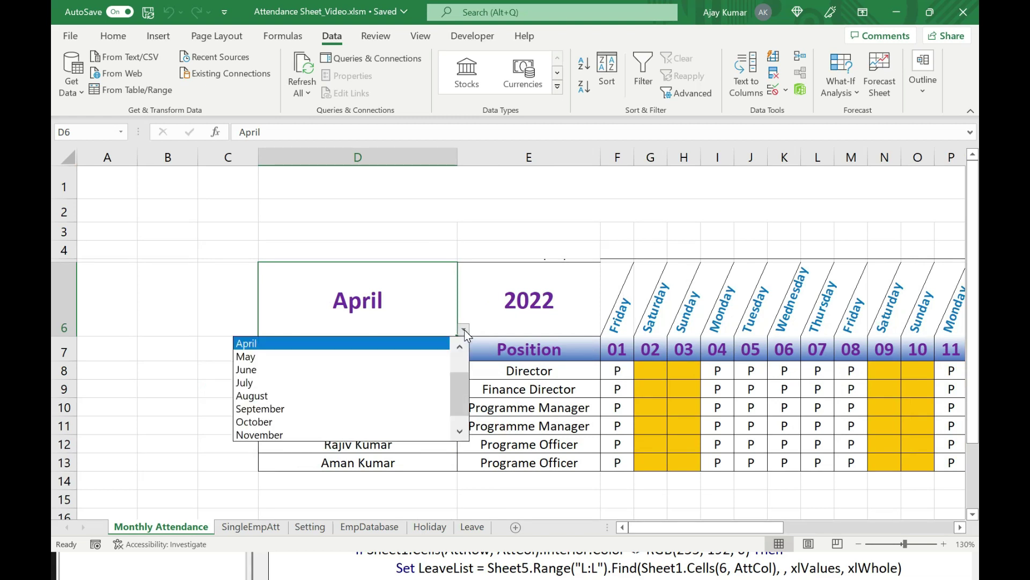
left_click(252, 357)
left_click(382, 502)
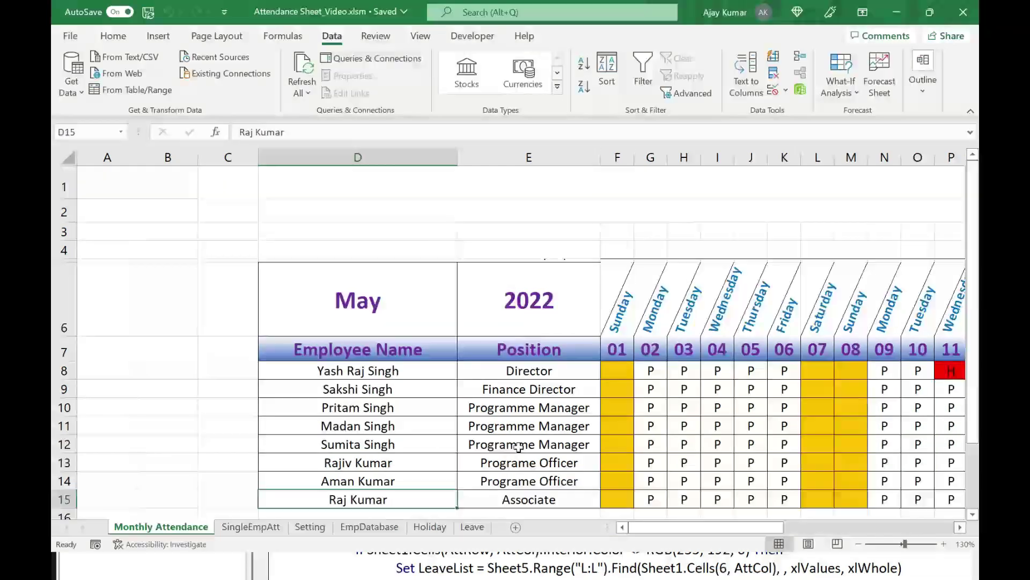
scroll(382, 501, "down", 1)
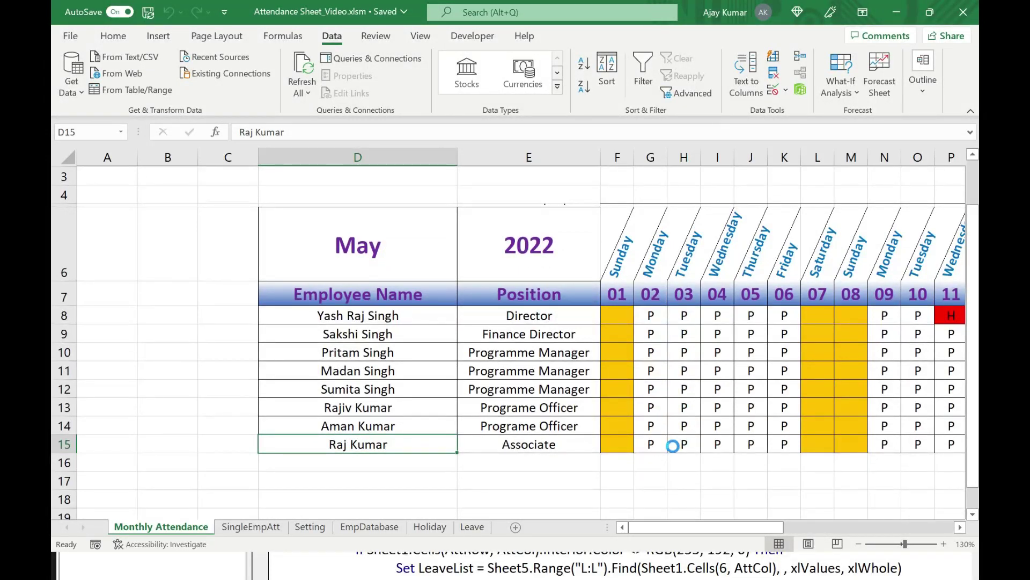
scroll(660, 448, "down", 2)
left_click_drag(748, 528, 829, 530)
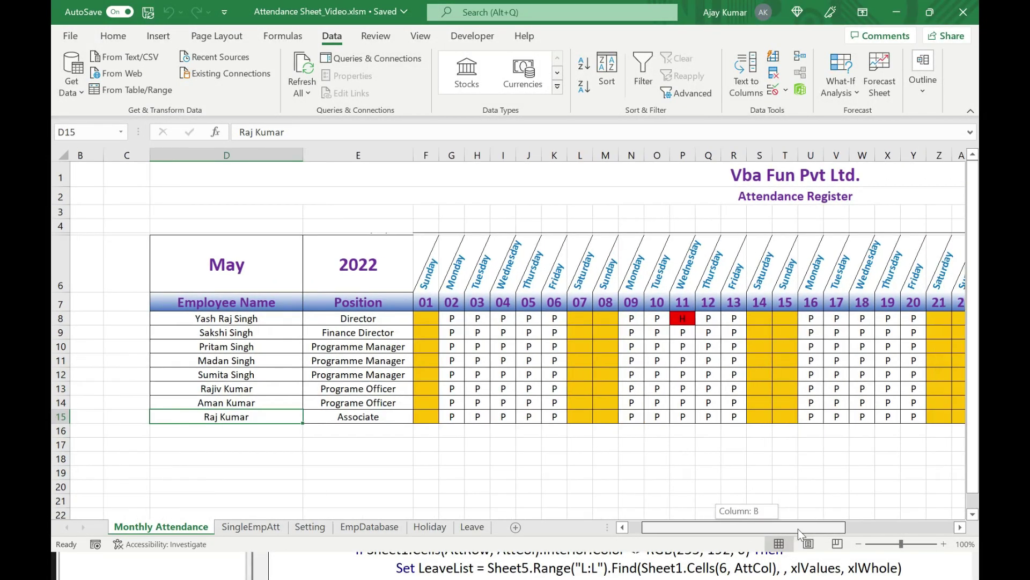
mouse_move(153, 412)
left_mouse_down()
mouse_move(885, 429)
mouse_move(898, 417)
left_mouse_up()
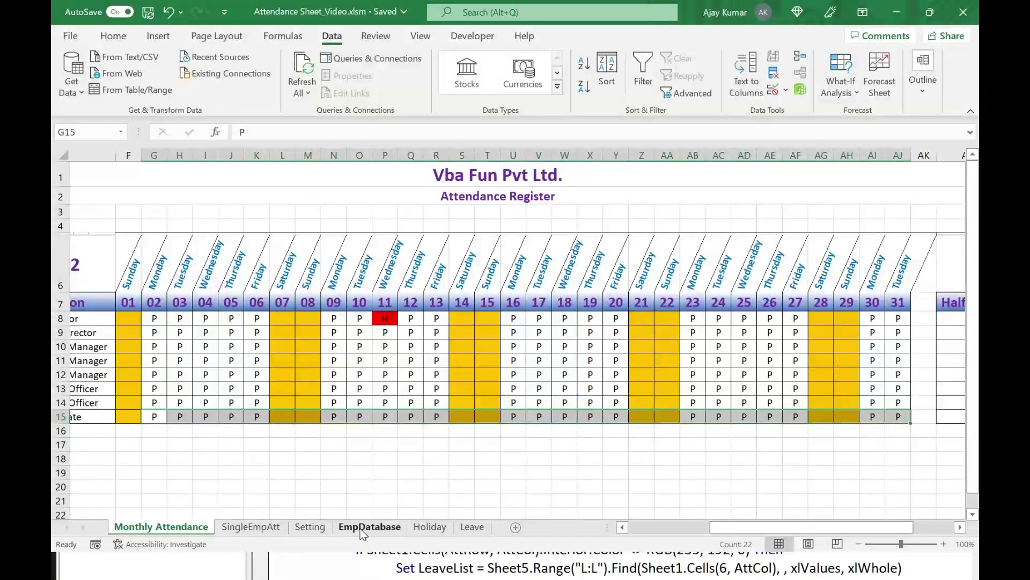
Step: Change the Associate's joining date in EmpDatabase cell D11 to 10/05/2022
left_click(369, 529)
left_click(424, 359)
double_click(424, 359)
key("BackSpace")
key("BackSpace")
type("10")
key("Return")
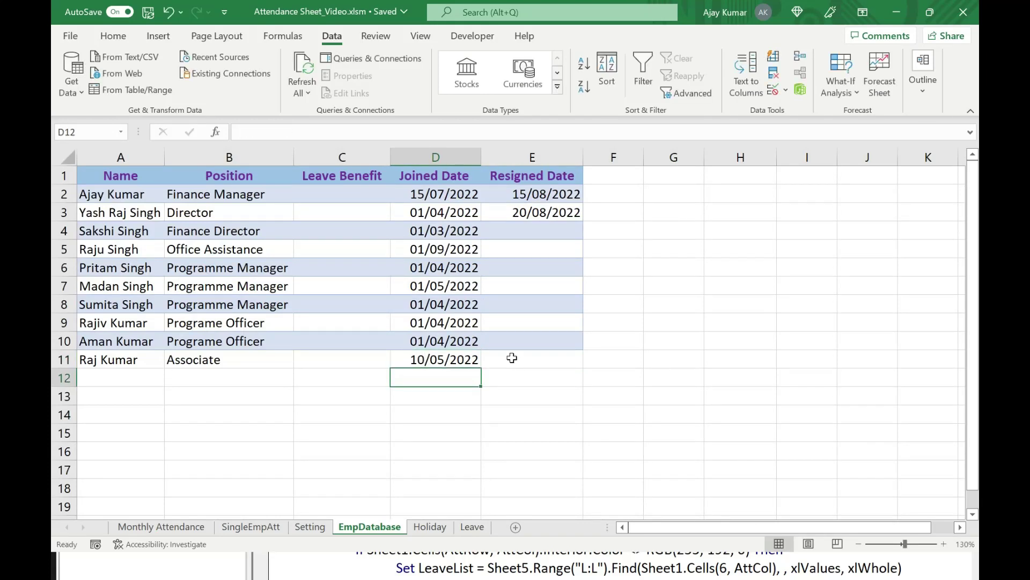
Step: Rebuild the May 2022 register so the Associate's P marks start on the 10th
left_click(161, 526)
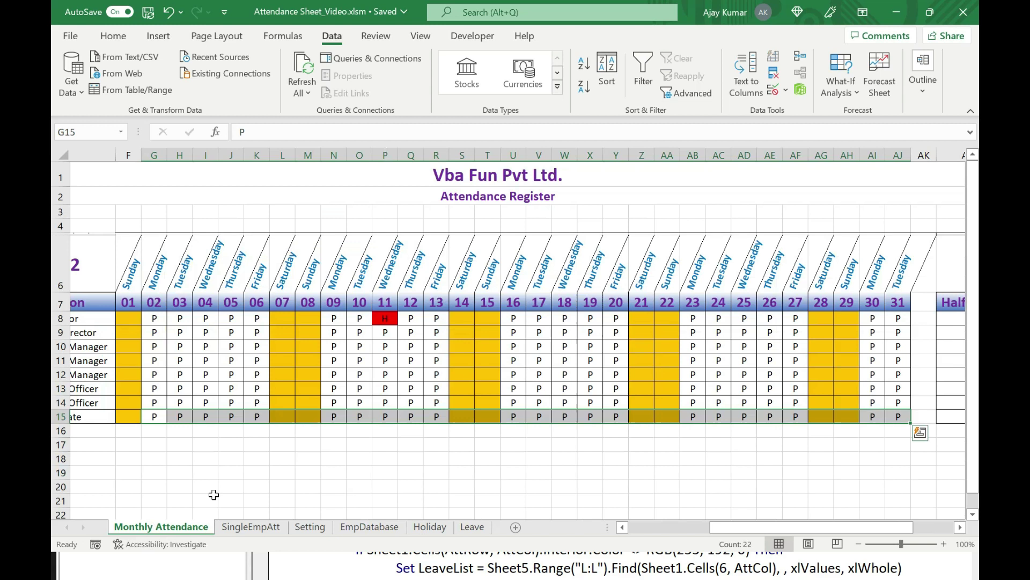
left_click_drag(714, 527, 667, 527)
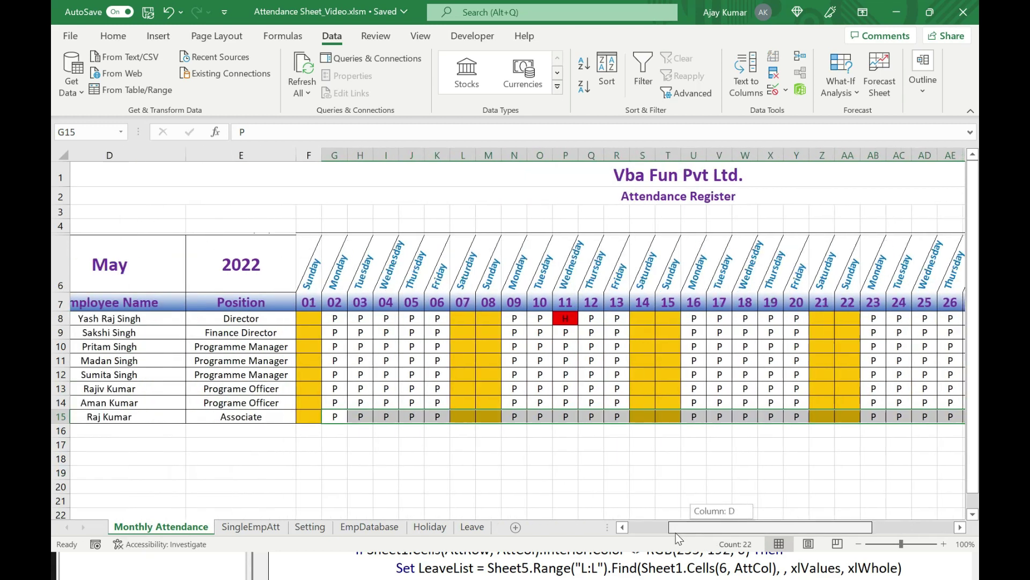
left_click(186, 270)
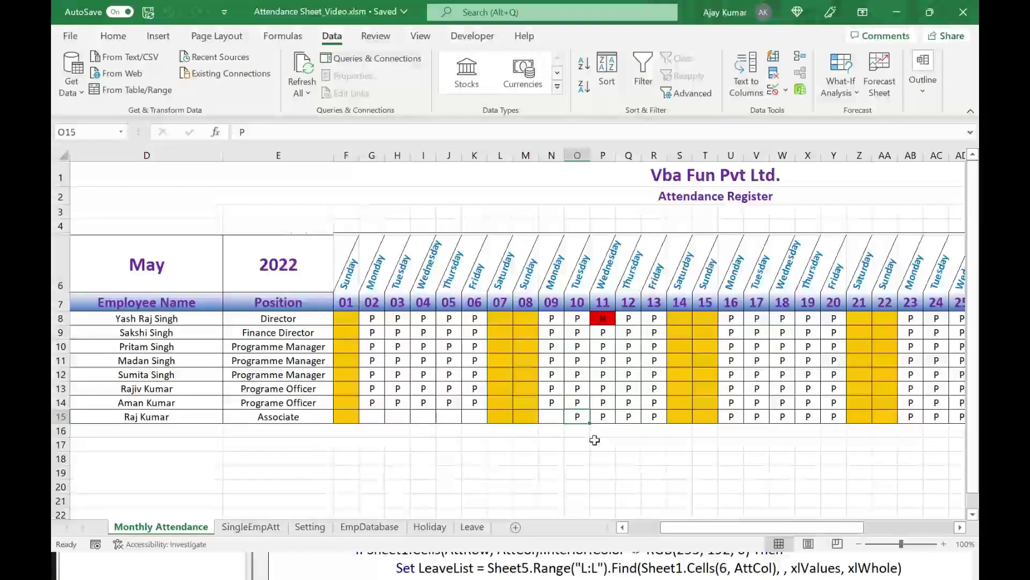
left_click(581, 417)
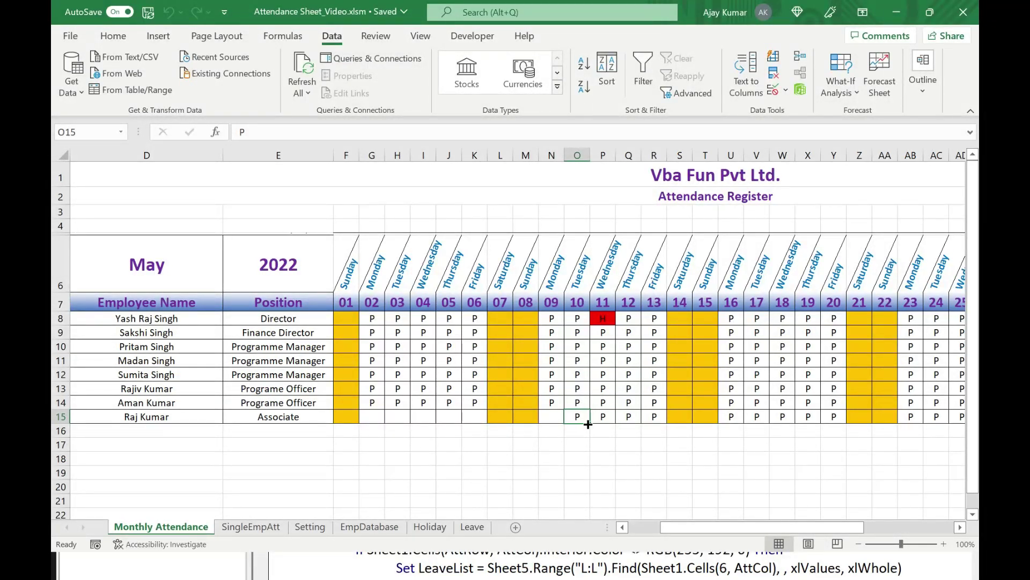
scroll(574, 432, "down", 1, "ctrl")
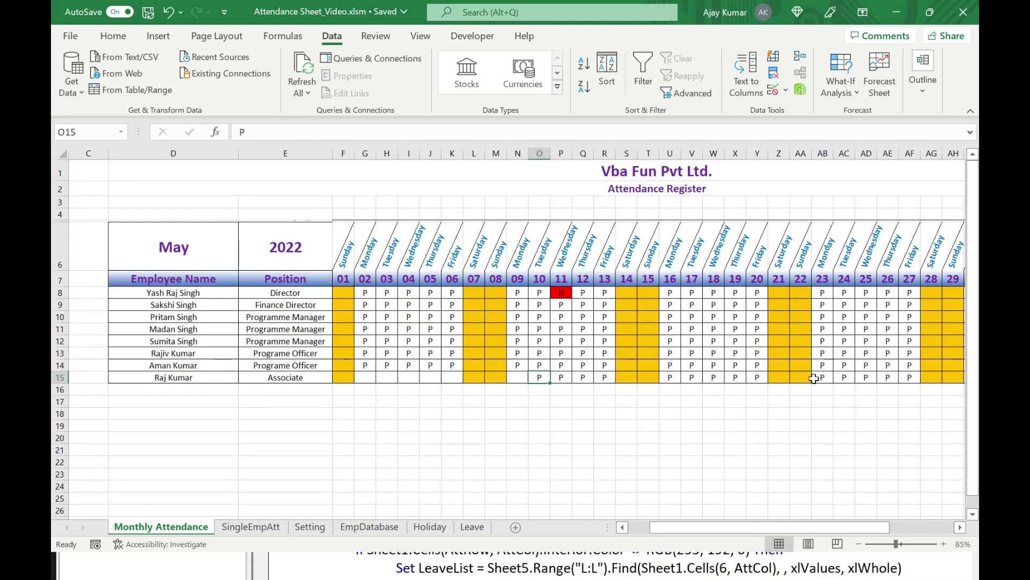
Step: Enter 25/05/2022 as the Associate's resigned date in E11 and return to Monthly Attendance
left_click(372, 527)
left_click(515, 363)
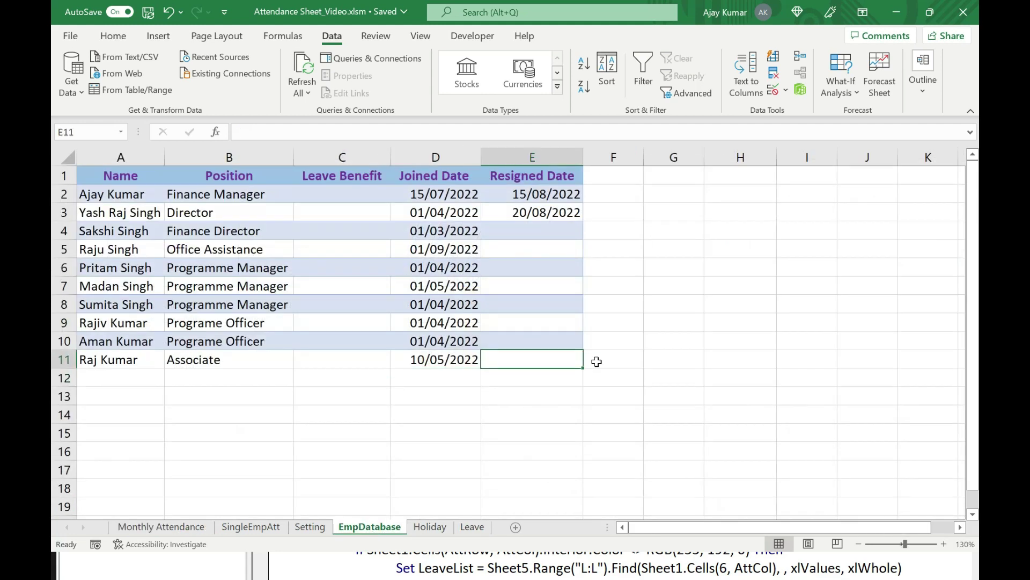
type("25/05/")
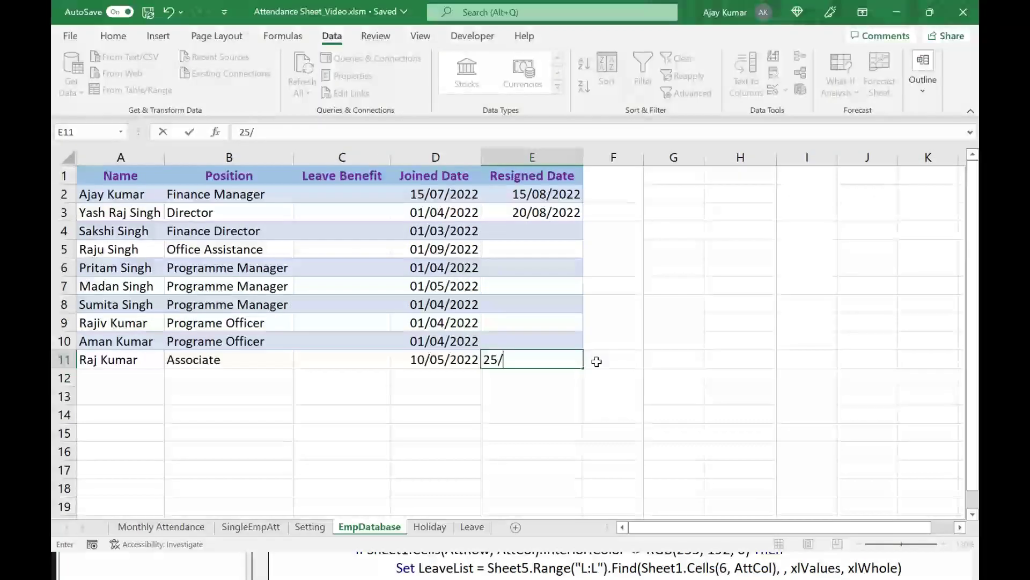
type("2022")
left_click(568, 409)
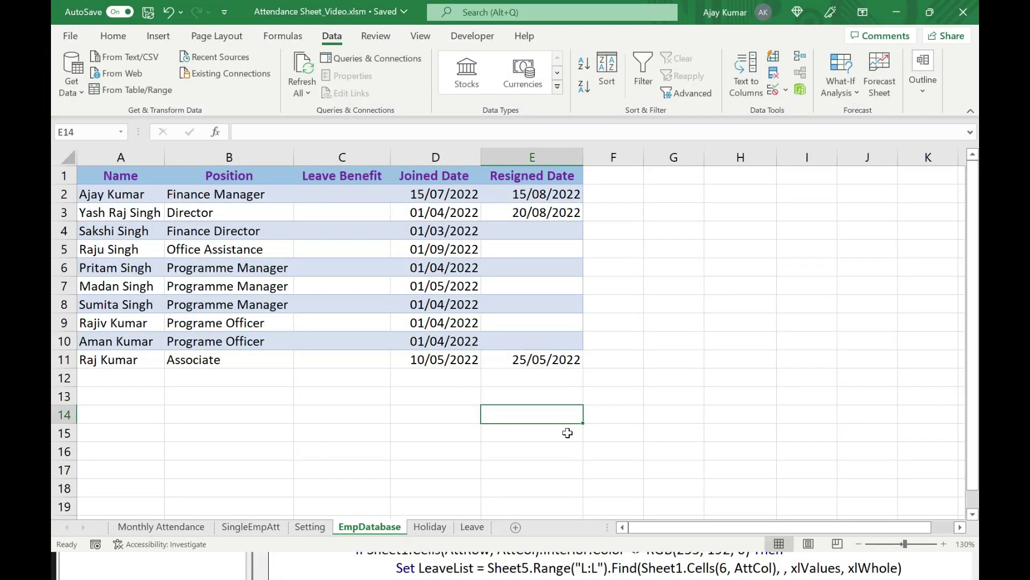
left_click(161, 527)
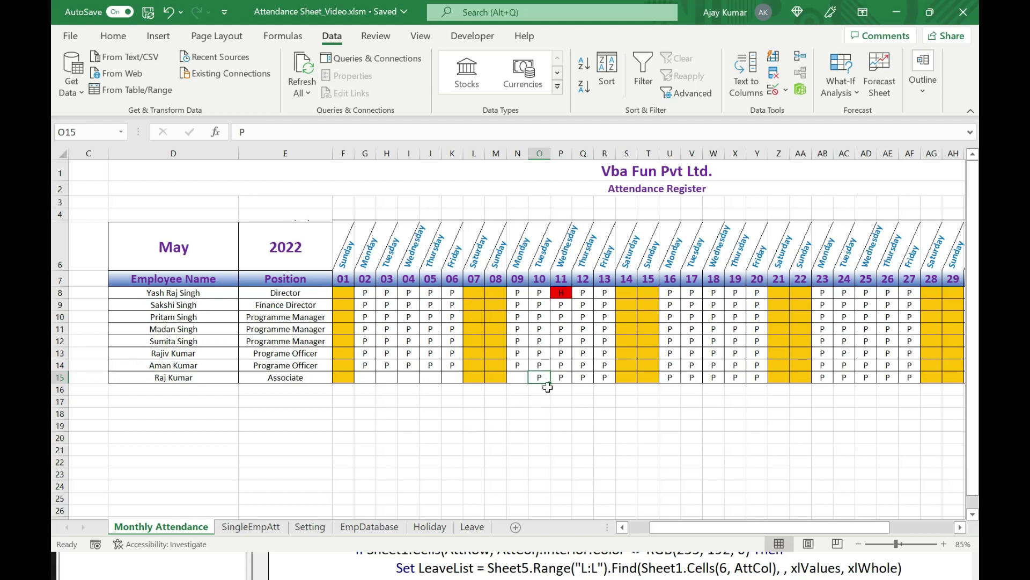
Step: Rerun the register from D6 and confirm the Associate's P marks run 10–25 May
left_click(222, 261)
key("F2")
key("Return")
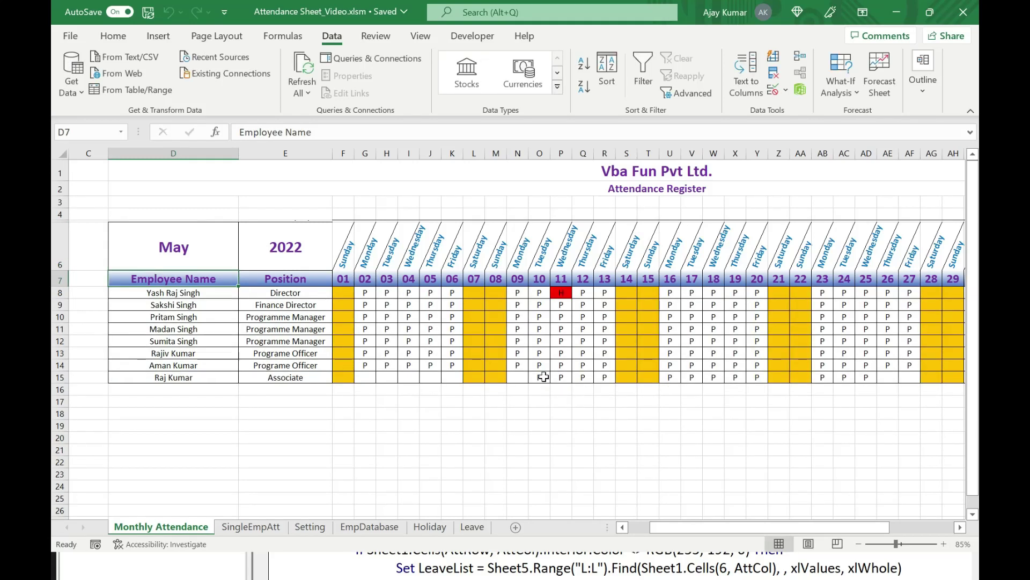
left_click(870, 378)
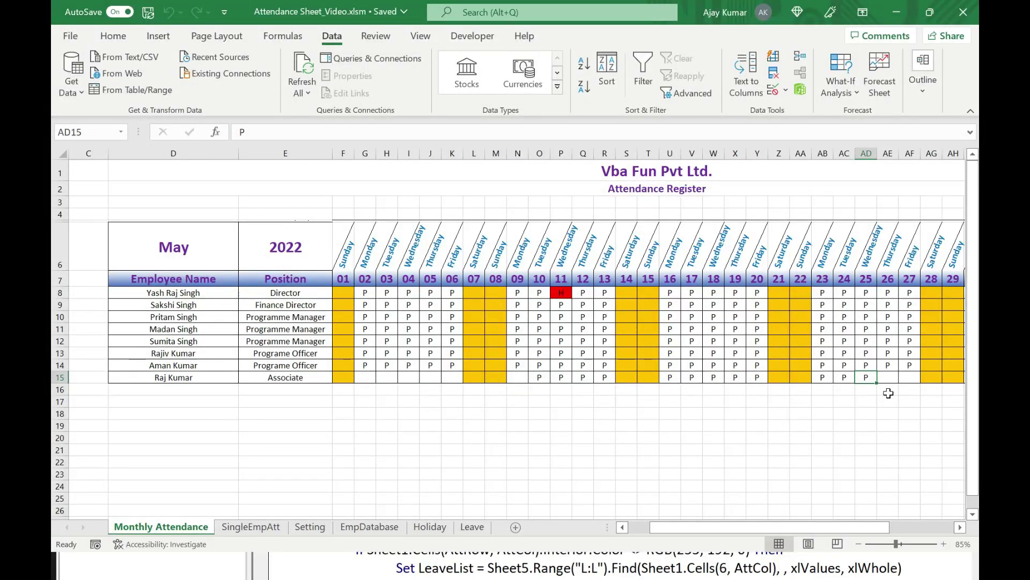
left_click_drag(541, 378, 867, 378)
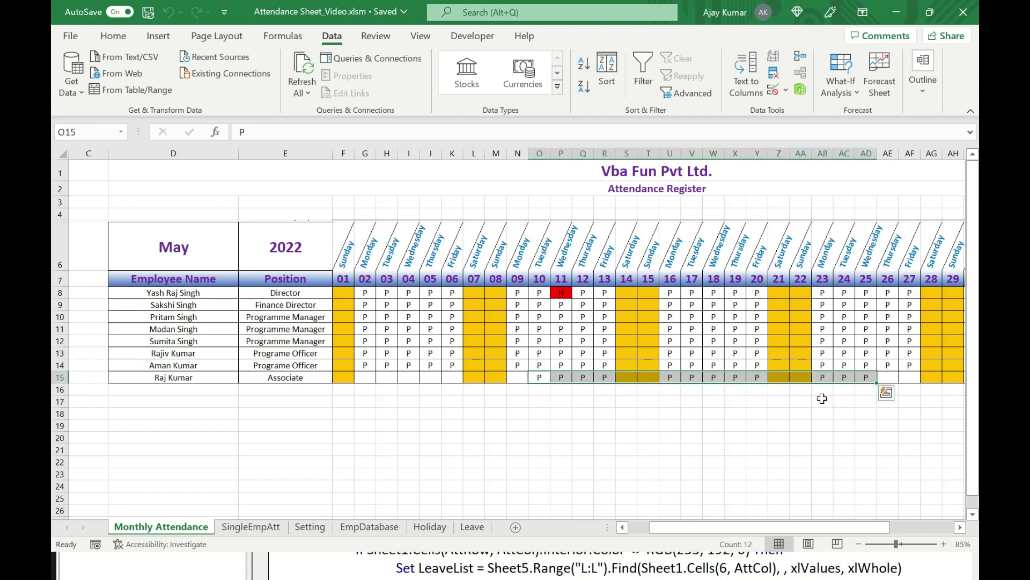
left_click(366, 292)
left_click(394, 294)
left_click(409, 294)
left_click(430, 294)
left_click(453, 294)
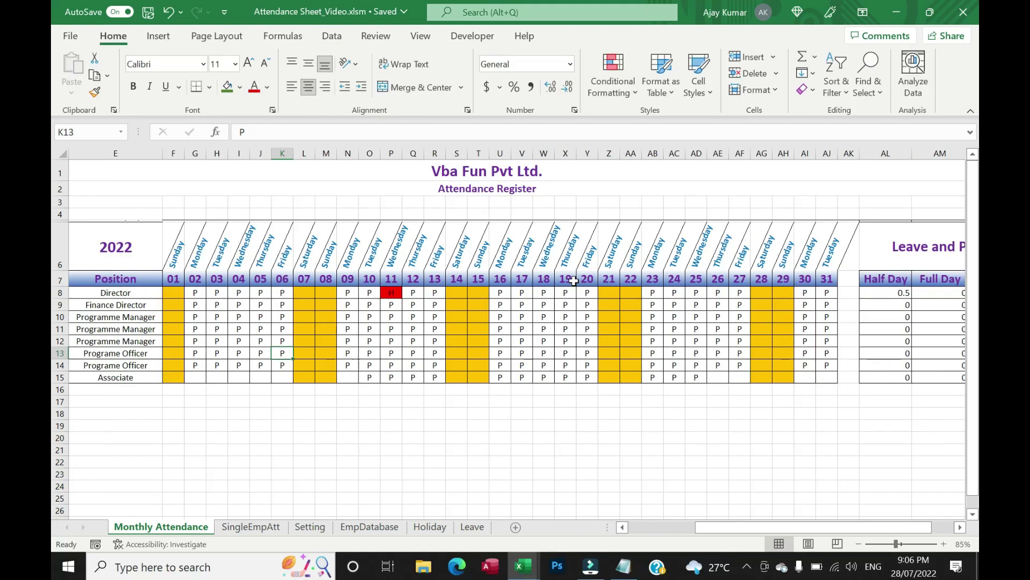
left_click_drag(705, 527, 639, 532)
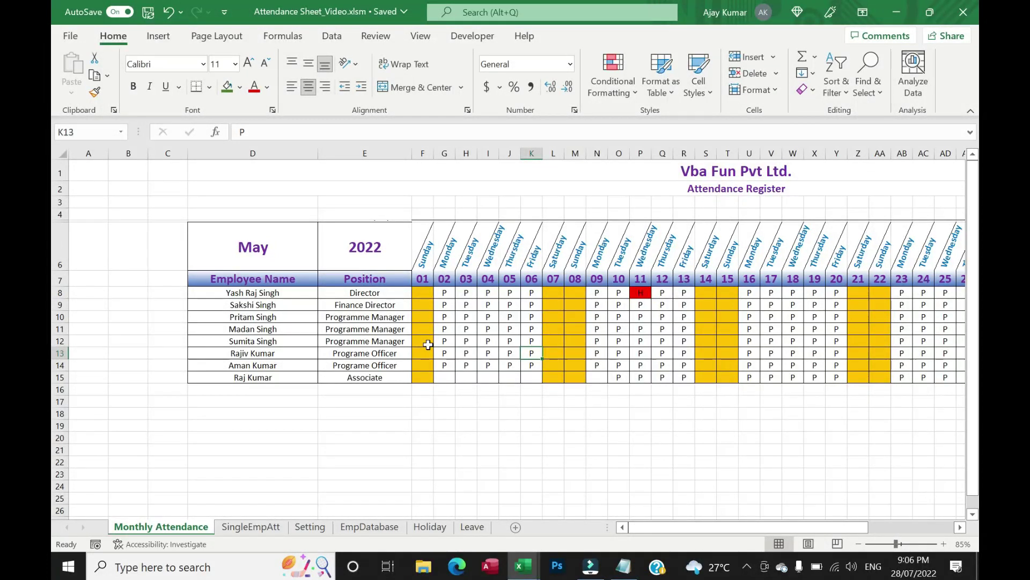
mouse_move(266, 294)
left_mouse_down()
mouse_move(268, 367)
mouse_move(284, 381)
left_mouse_up()
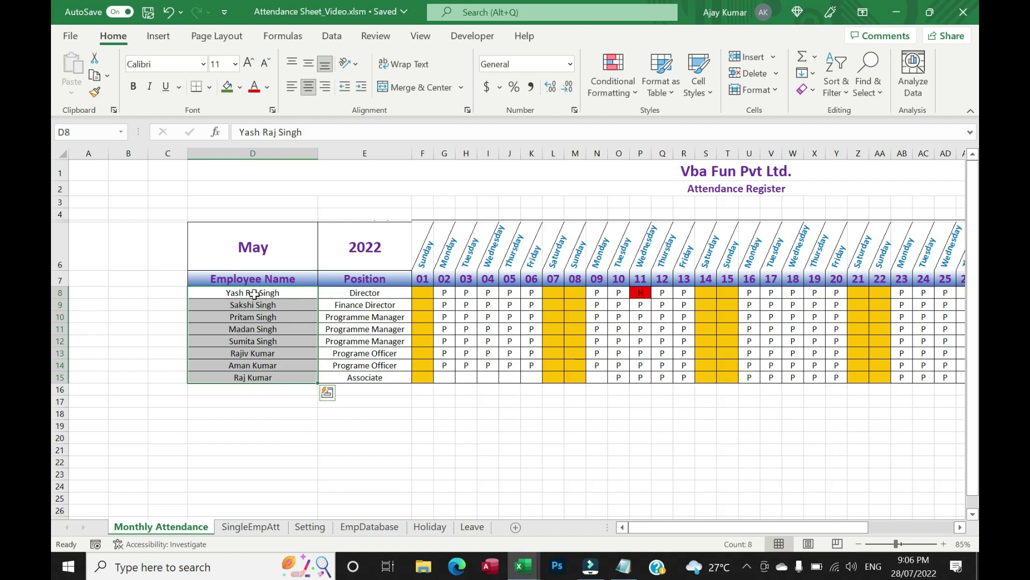
left_click_drag(255, 294, 589, 299)
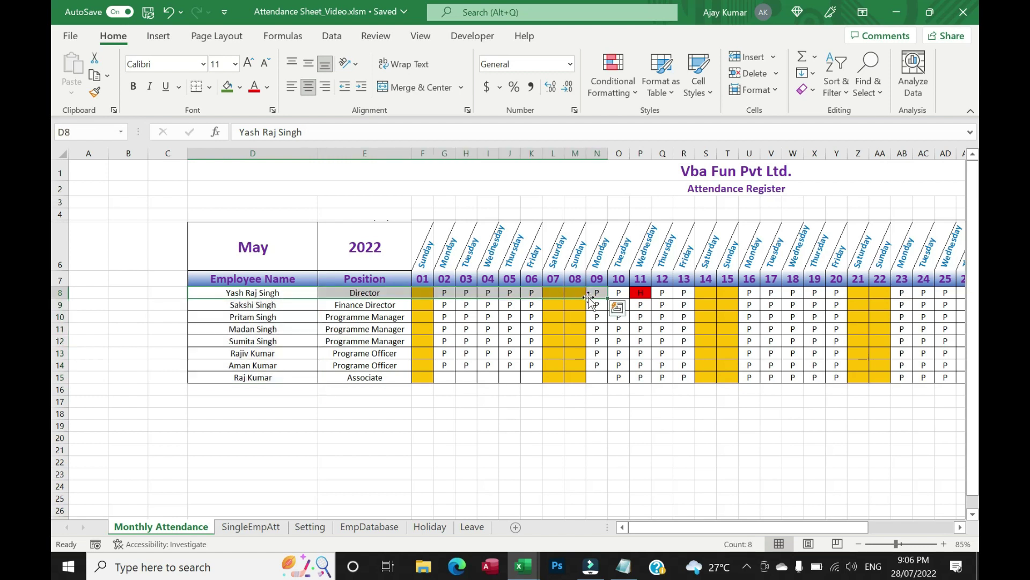
Step: On SingleEmpAtt, set No. of Month in AI4 to 12 and check the From date
left_click(254, 527)
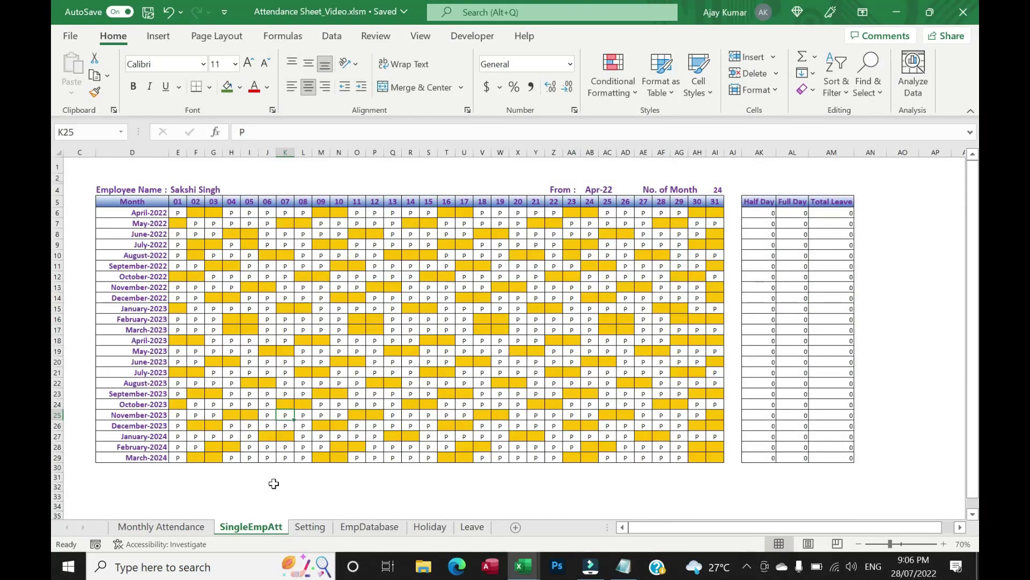
left_click(718, 190)
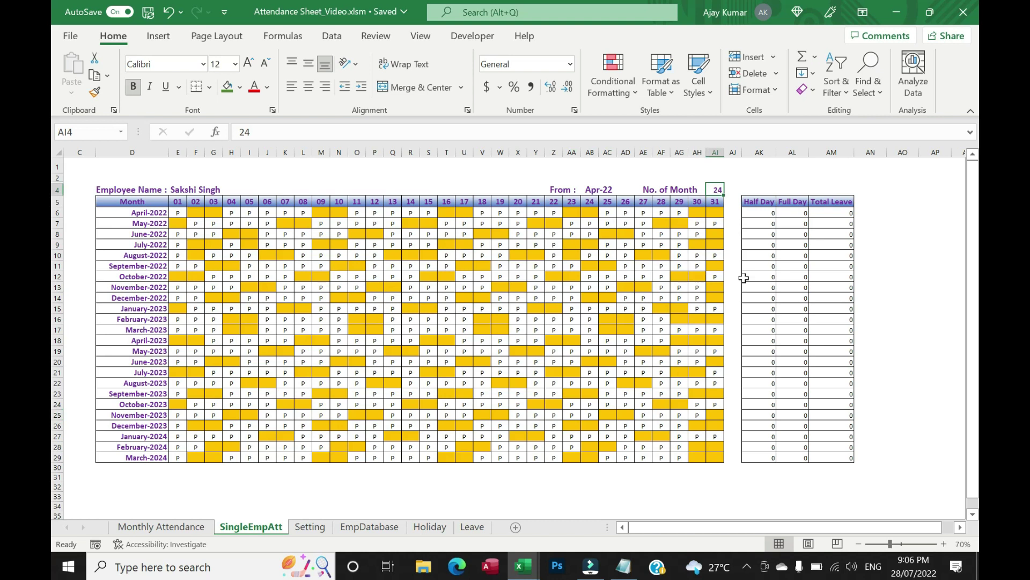
type("12")
key("ctrl+Return")
left_click(601, 191)
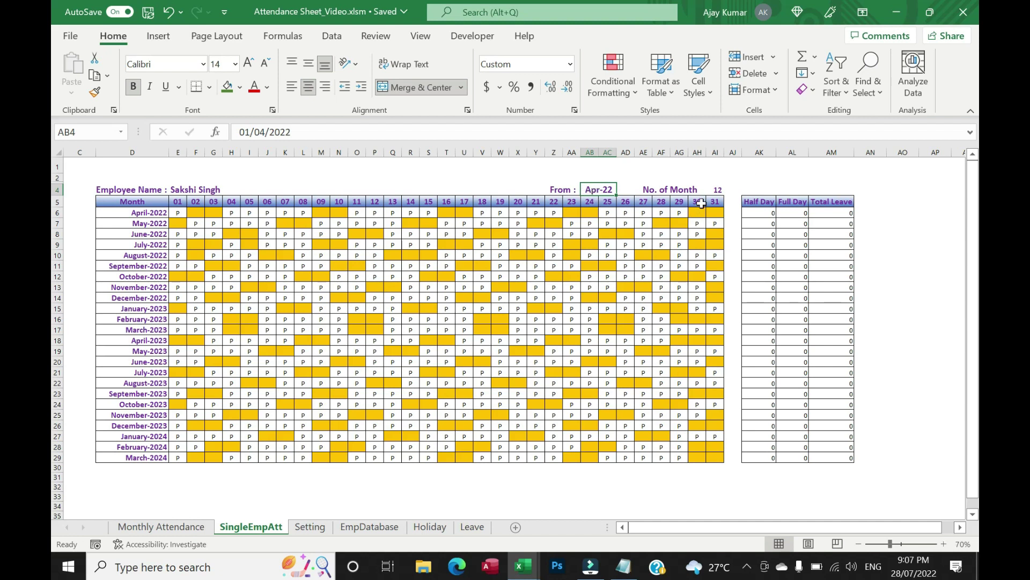
left_click(717, 189)
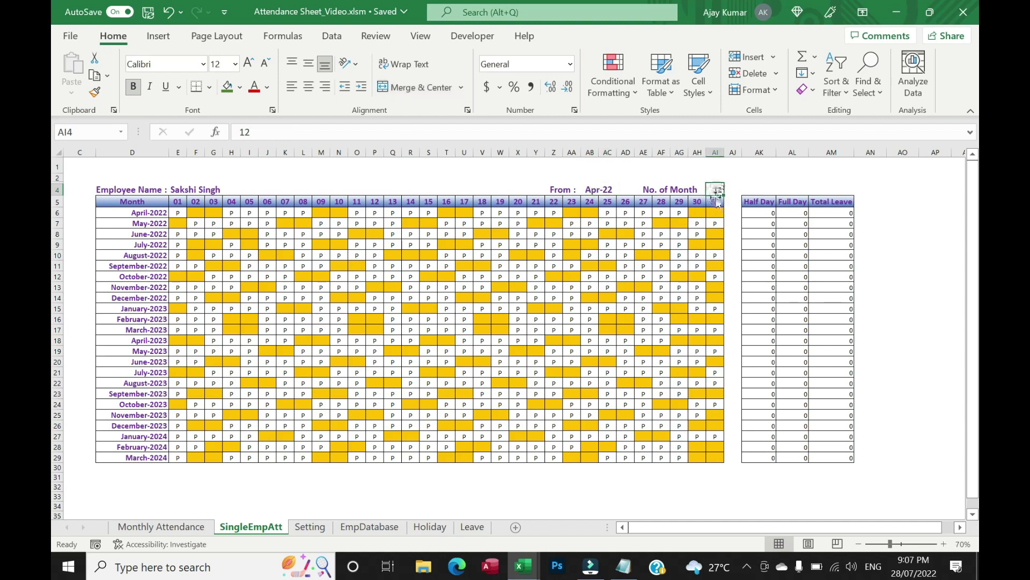
Step: Choose the Finance Manager from the E4 employee dropdown, then go to EmpDatabase
left_click(237, 191)
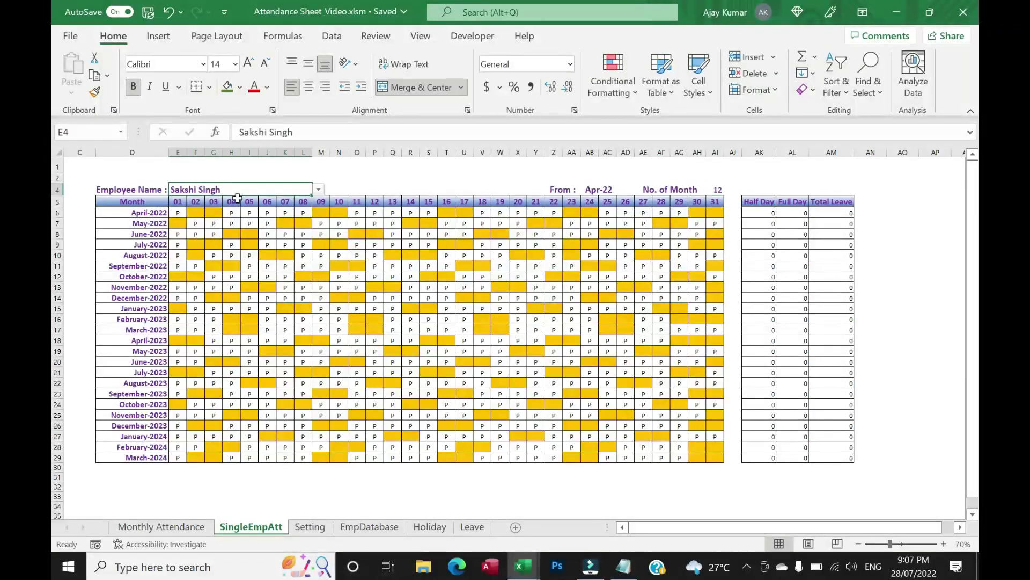
left_click(318, 189)
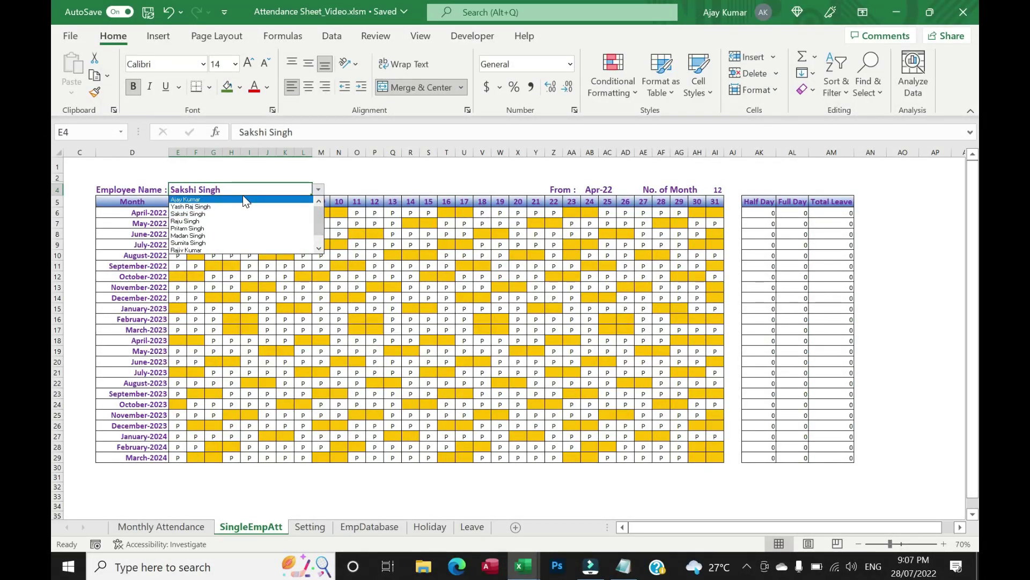
left_click(244, 213)
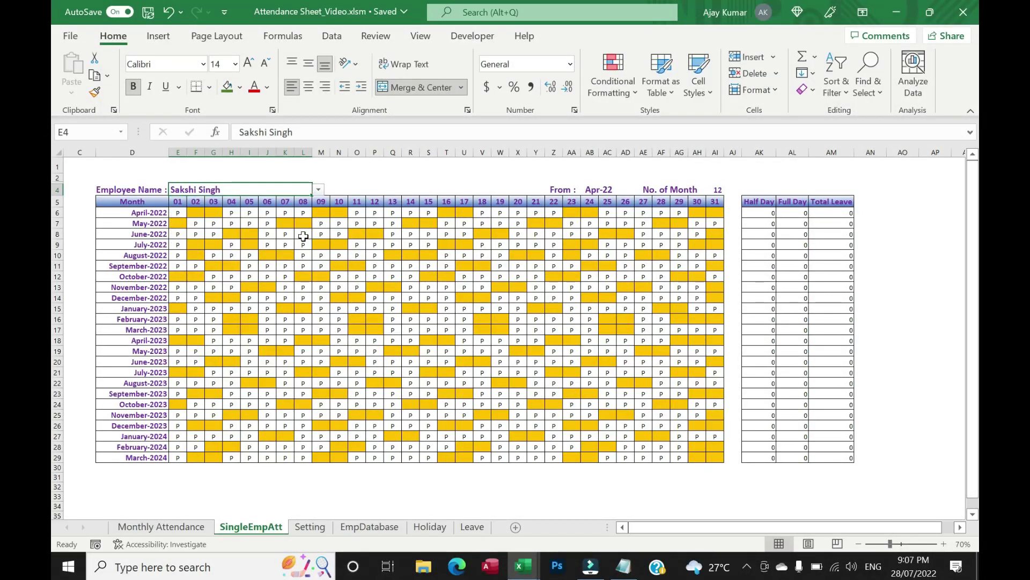
left_click(318, 190)
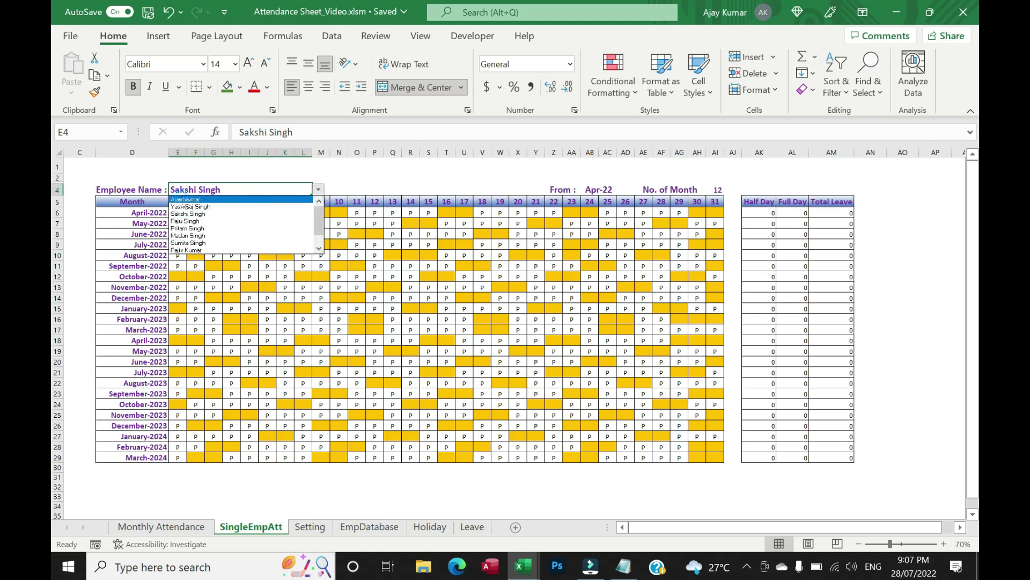
left_click(186, 199)
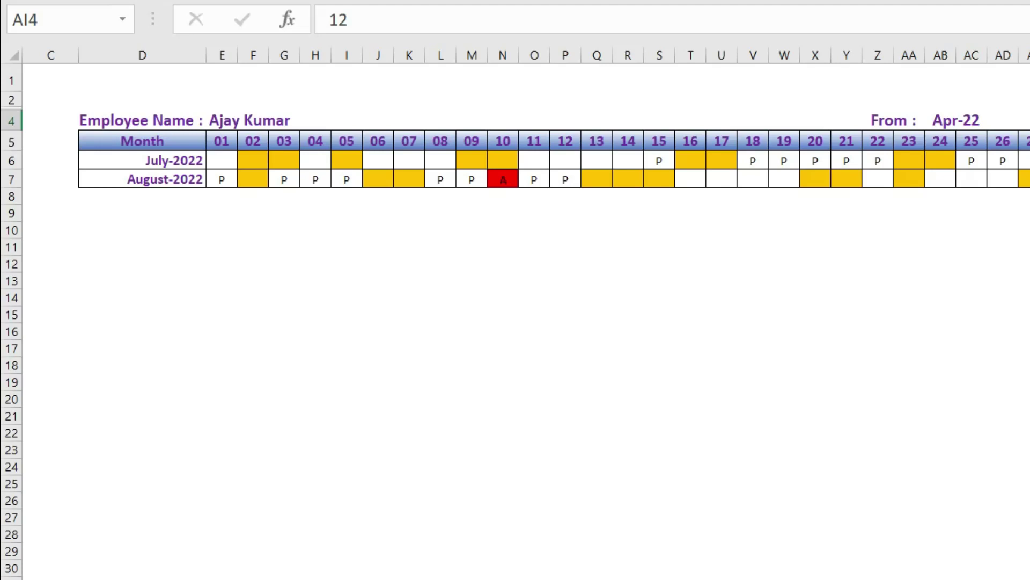
key("ctrl+Page_Up")
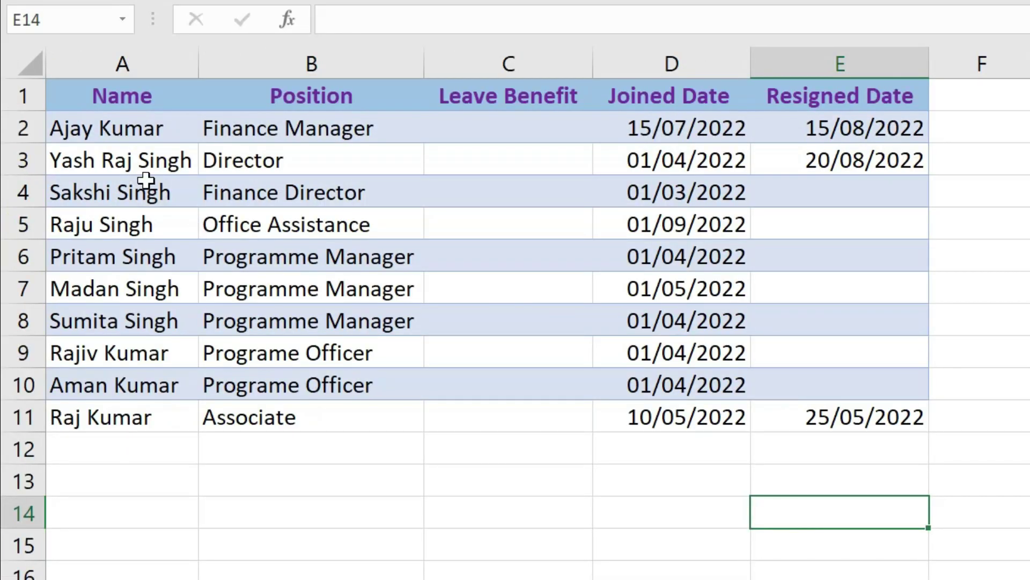
Step: Read the Finance Manager's joined date in D2 and resigned date in E2
left_click(107, 131)
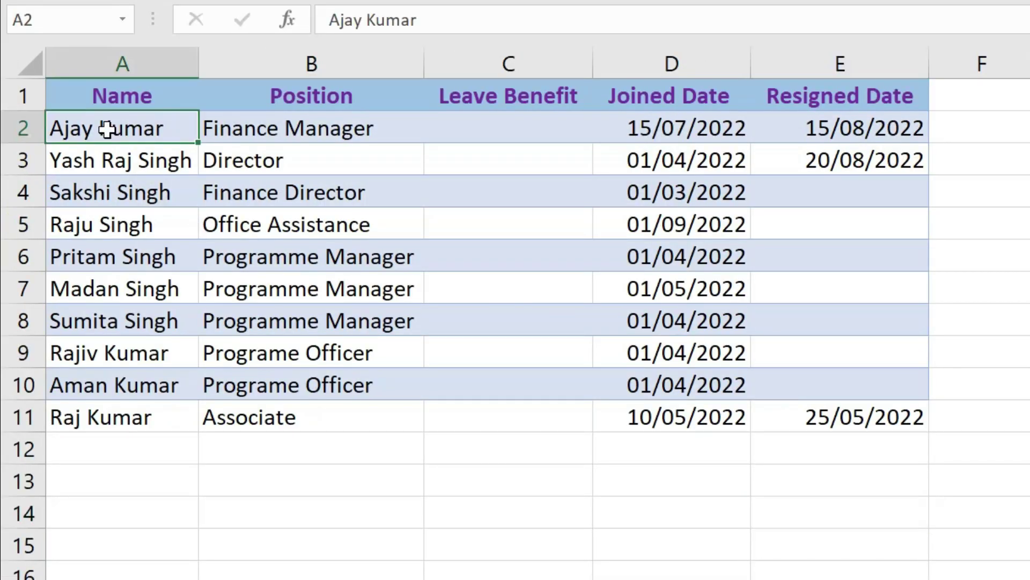
left_click(665, 131)
left_click(848, 133)
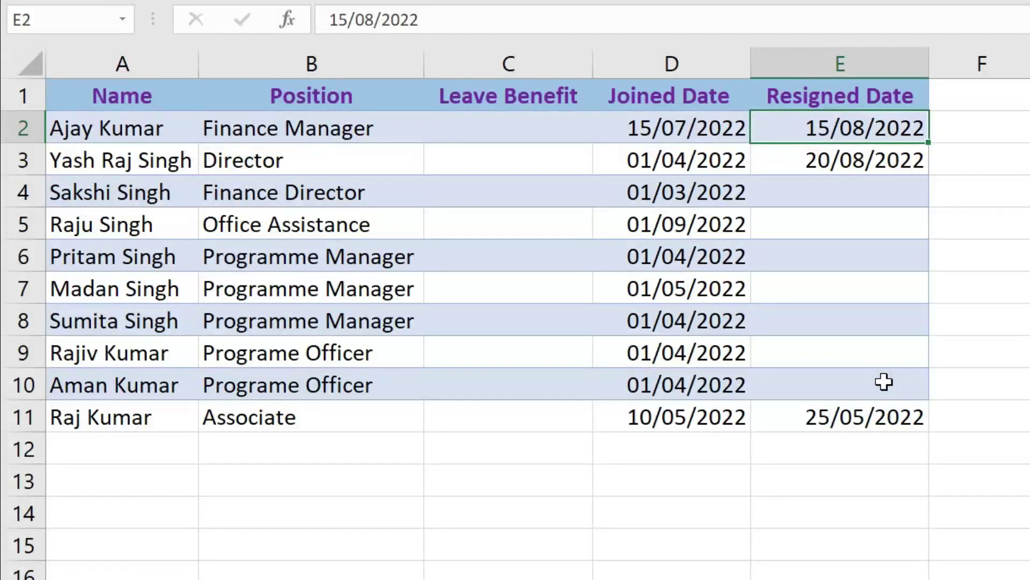
left_click(673, 129)
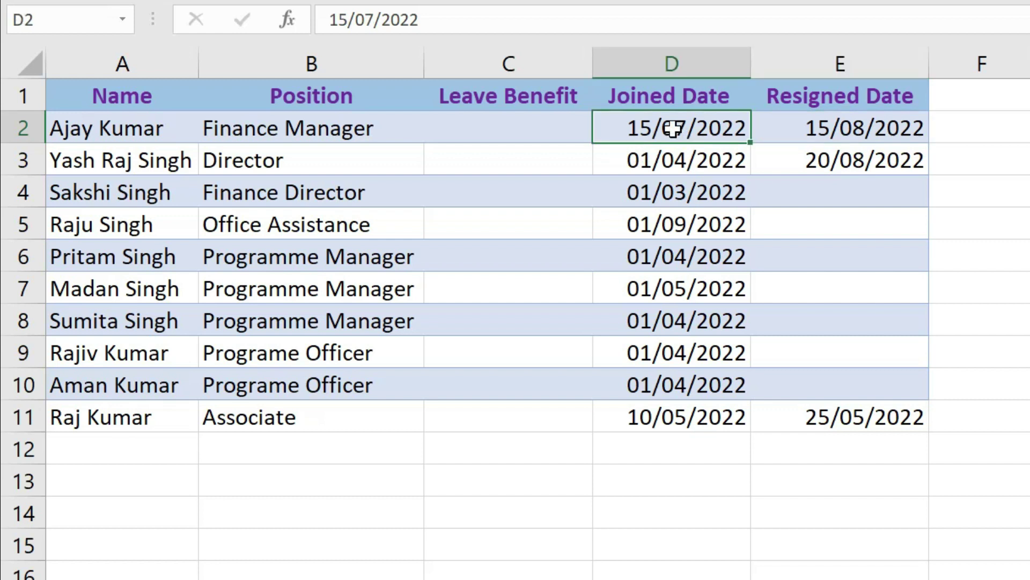
left_click(847, 127)
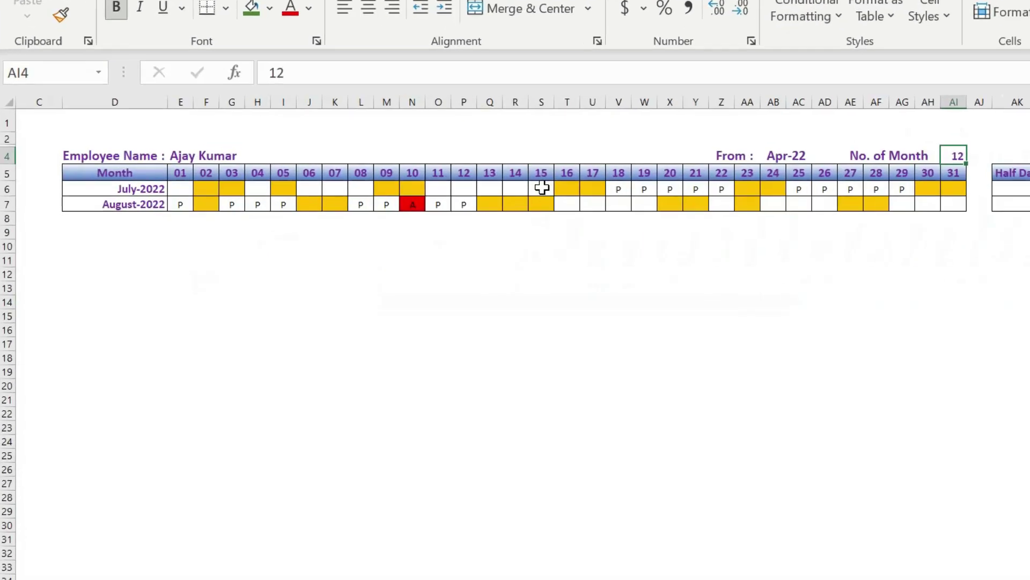
Step: Compare the July–August day ranges, then select the Director in E4 and check August's last present day
left_click_drag(430, 212, 715, 213)
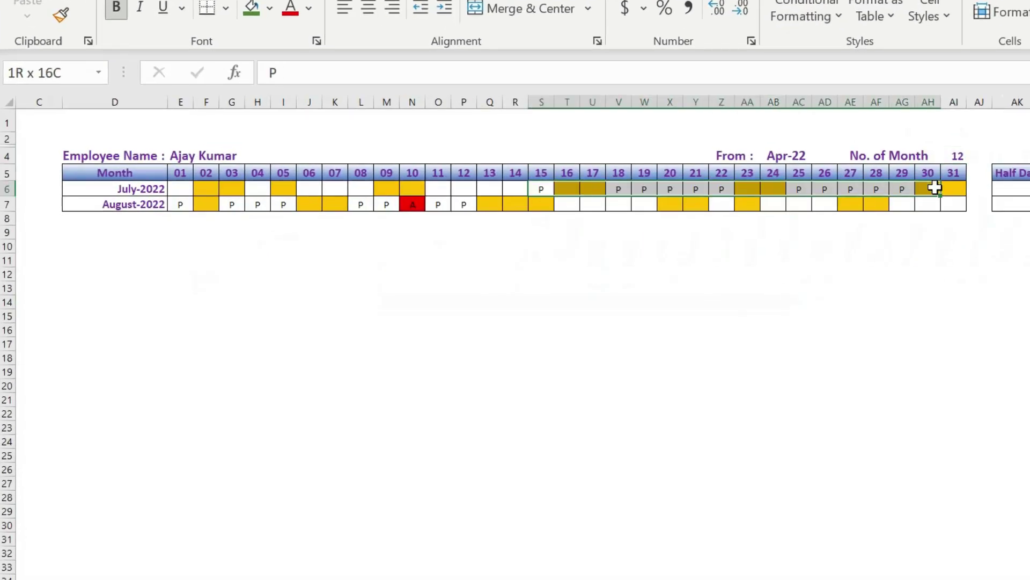
left_click_drag(180, 204, 533, 200)
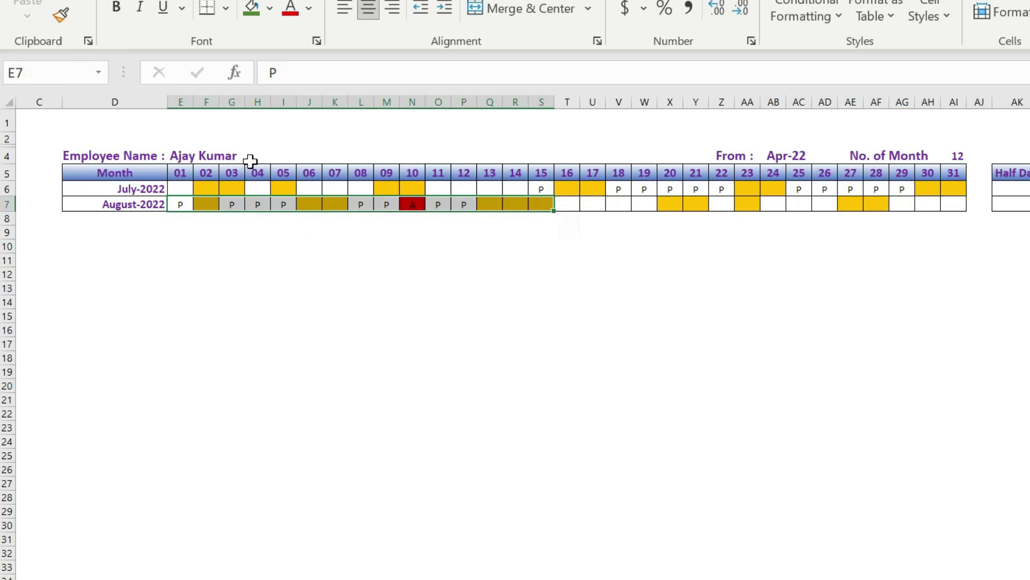
left_click(258, 156)
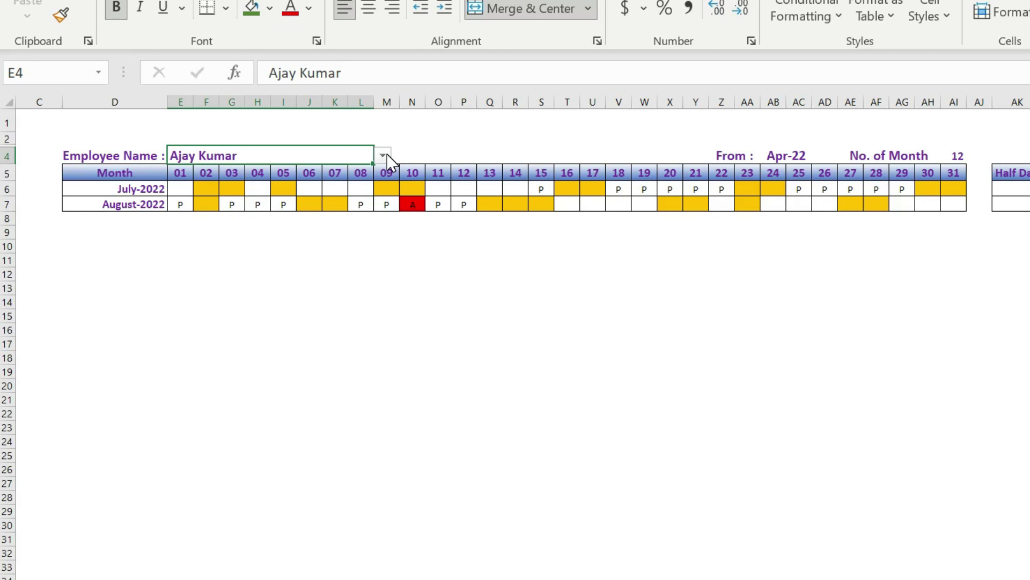
left_click(396, 156)
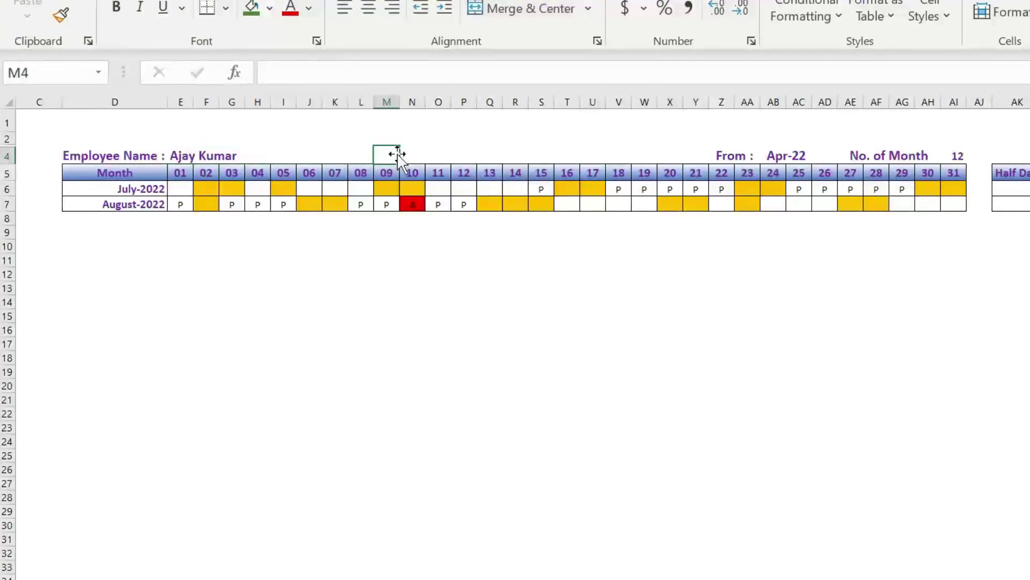
left_click(367, 155)
left_click(383, 155)
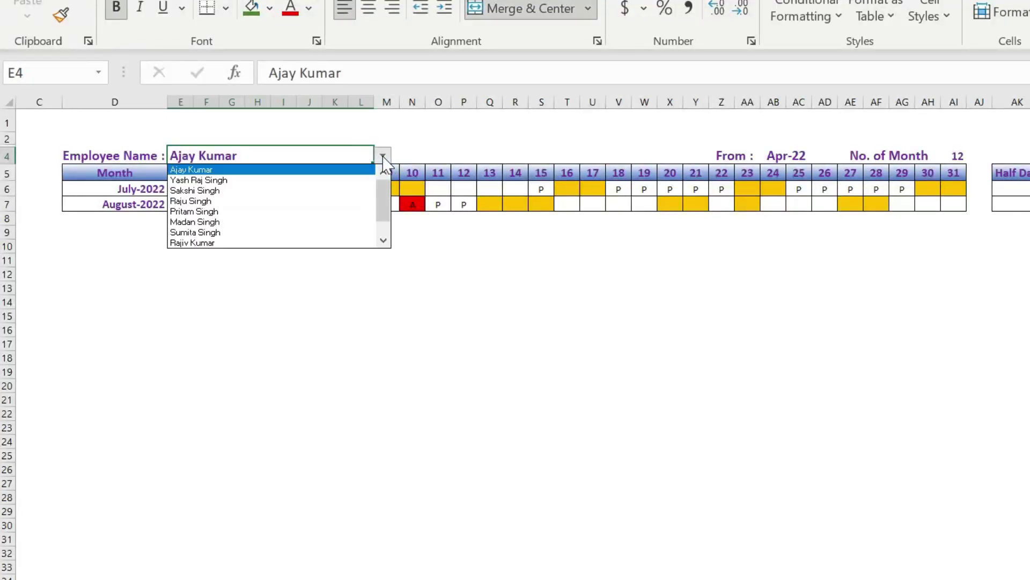
left_click(270, 177)
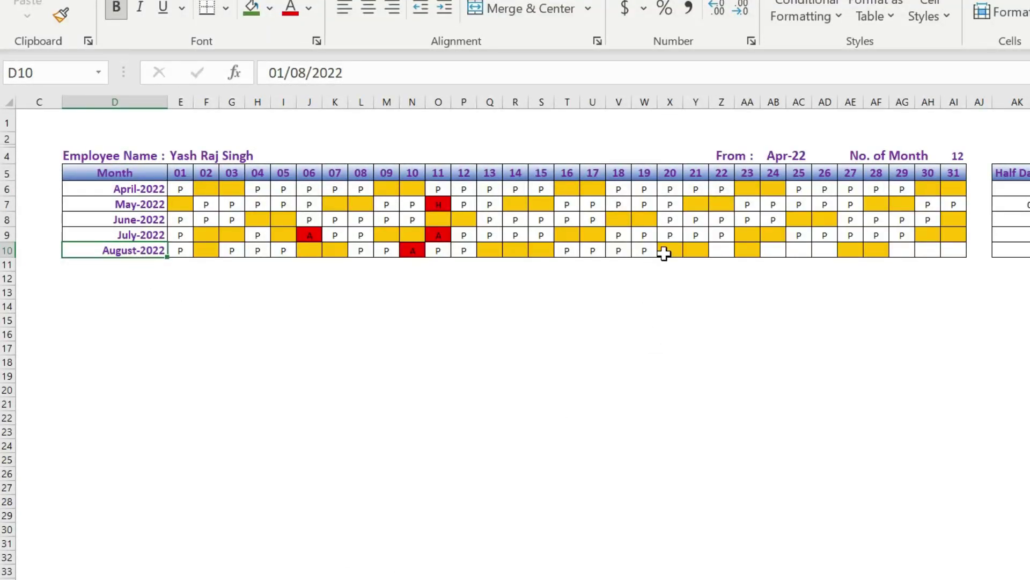
left_click(648, 252)
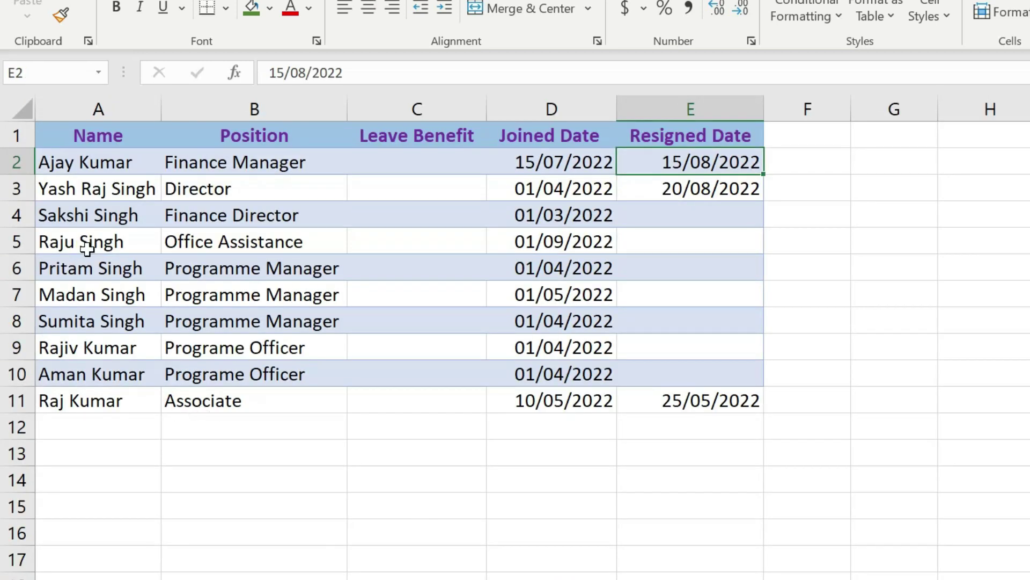
Step: Check the Director's resigned date, then select the Finance Director in E4 and review all twelve months
left_click(79, 189)
left_click(717, 194)
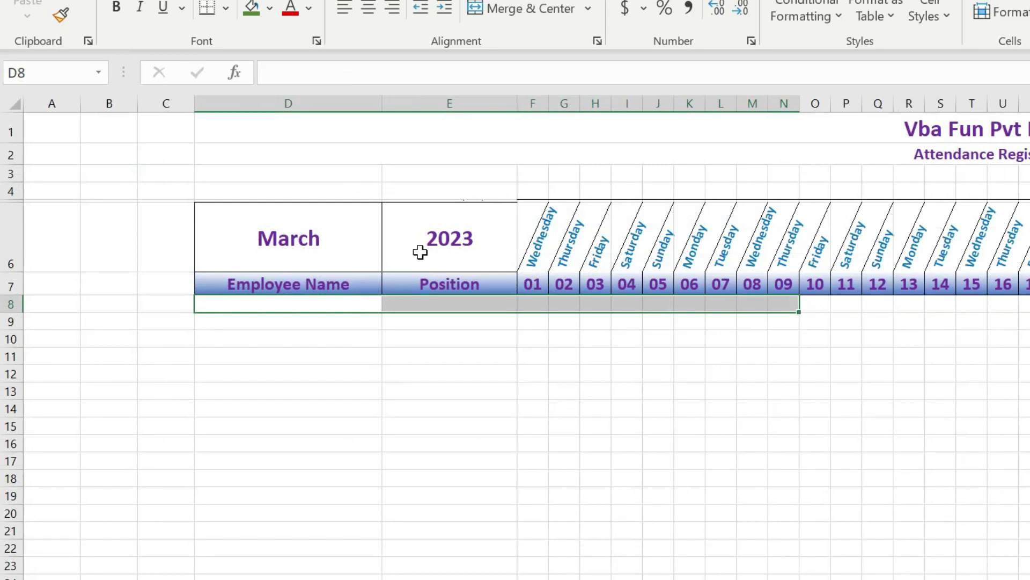
left_click(274, 156)
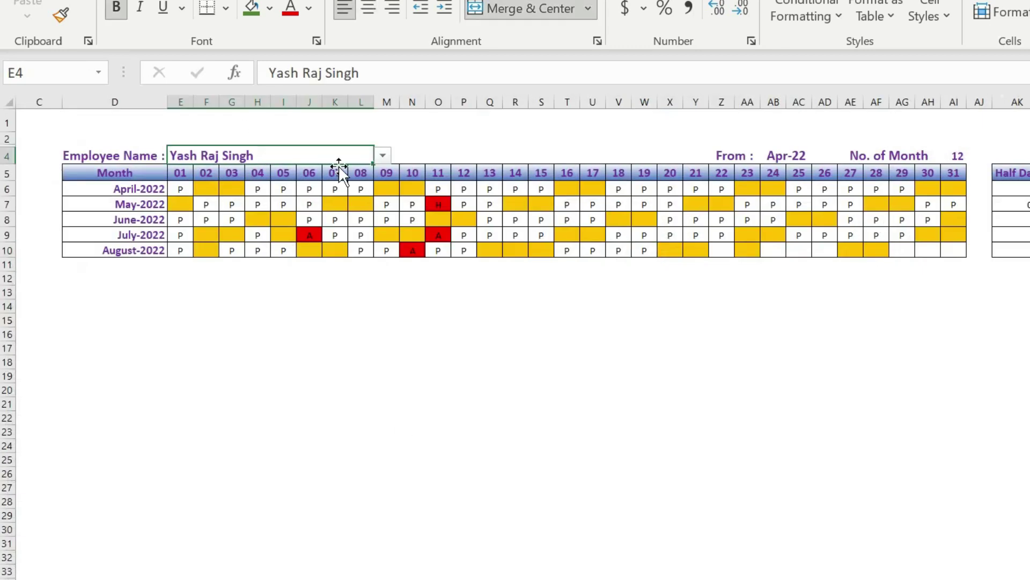
left_click(383, 156)
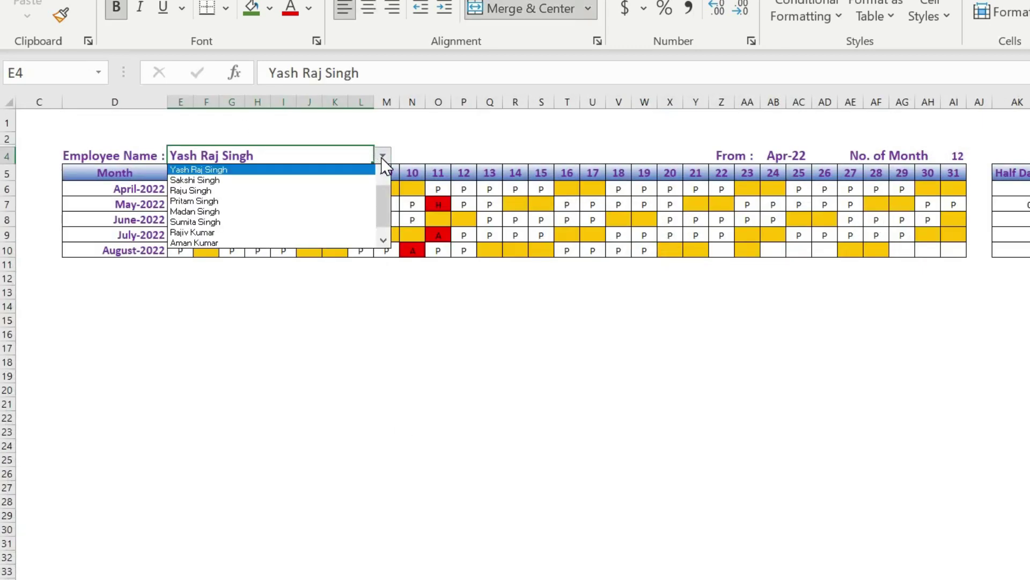
left_click(204, 179)
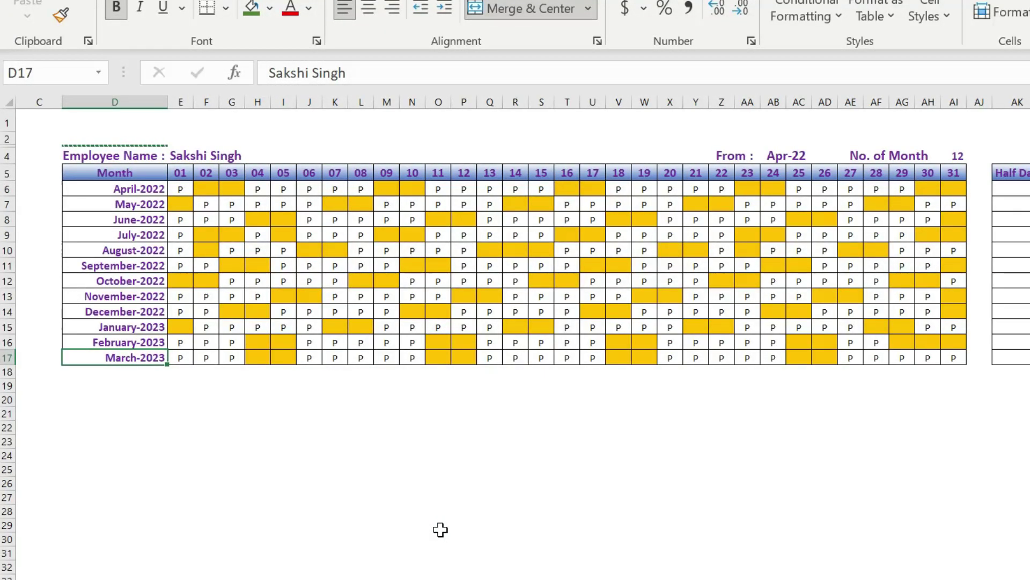
scroll(138, 374, "up", 3)
left_click(138, 359)
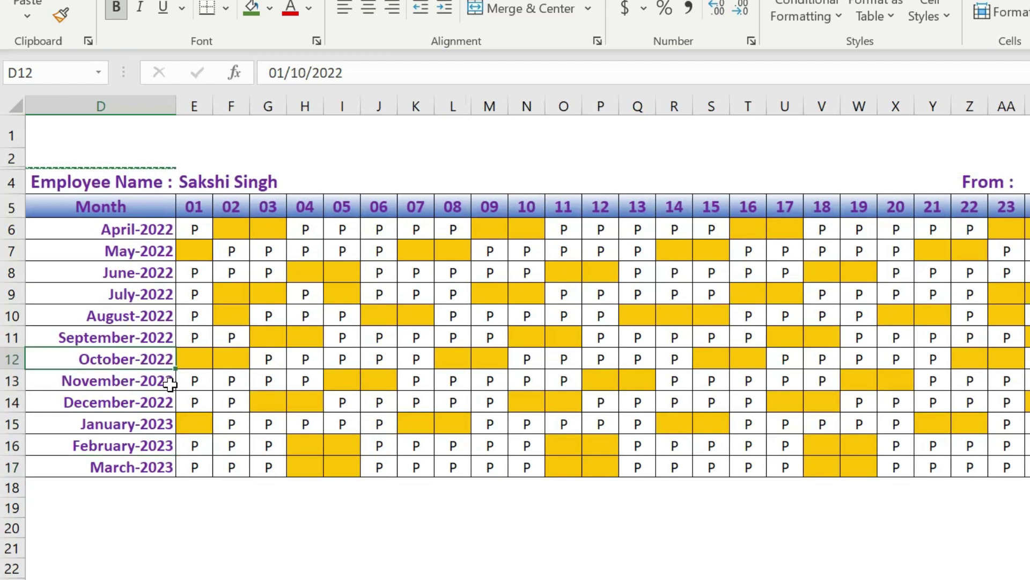
left_click_drag(692, 215, 693, 375)
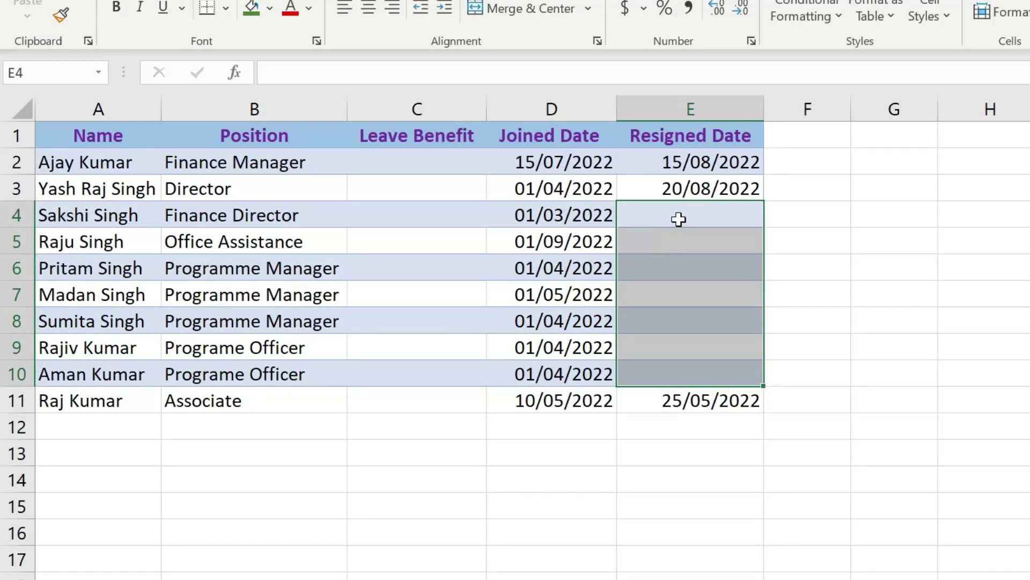
left_click(68, 246)
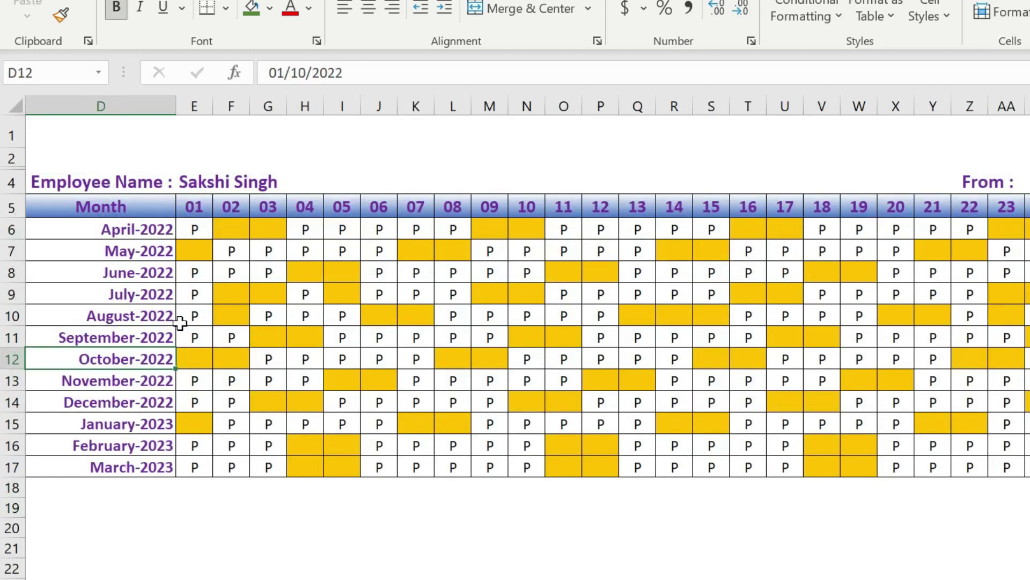
Step: Show the Office Assistance employee's attendance and check the September-2022 row's date
left_click(299, 180)
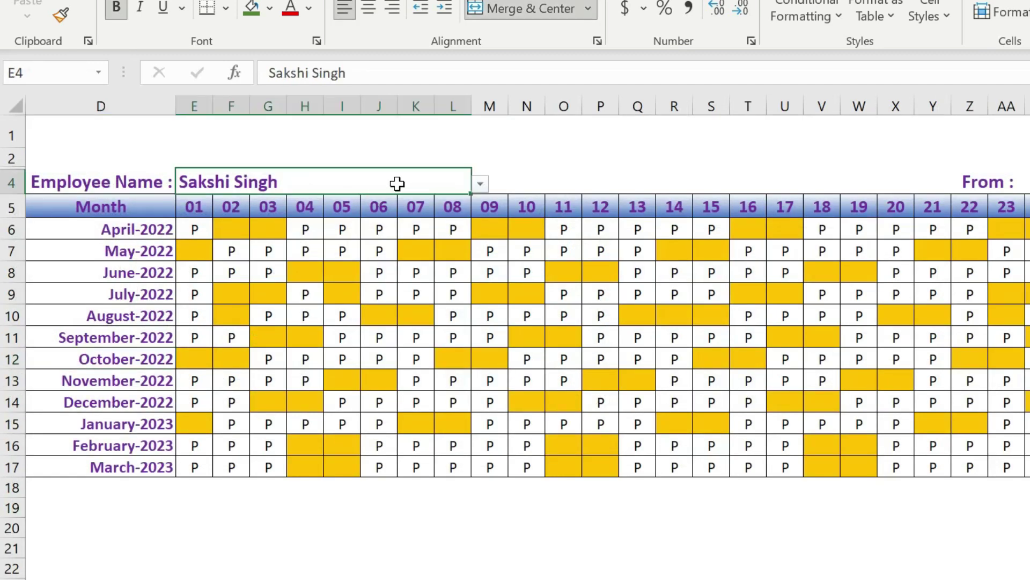
left_click(480, 185)
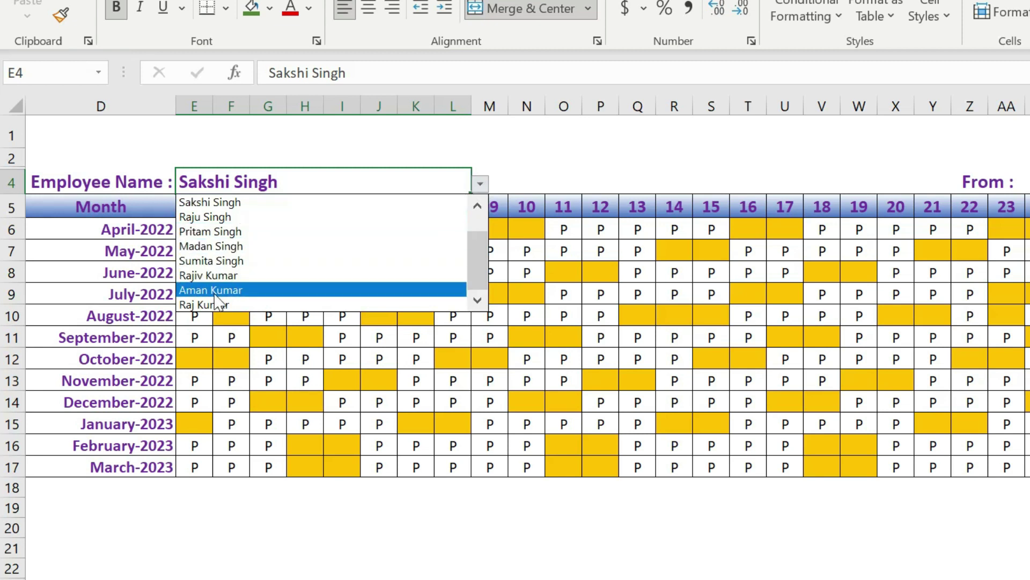
left_click(206, 217)
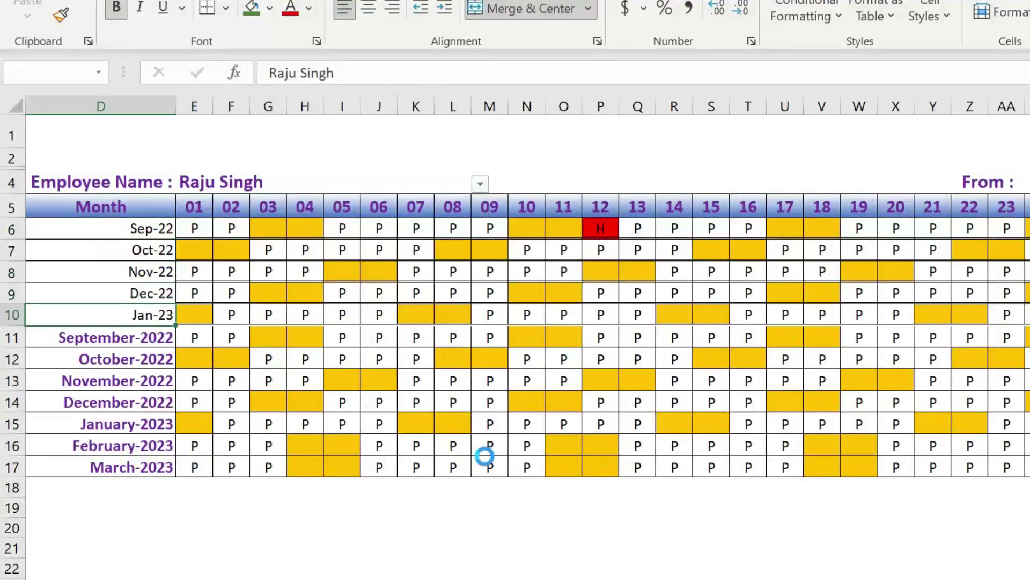
left_click(131, 230)
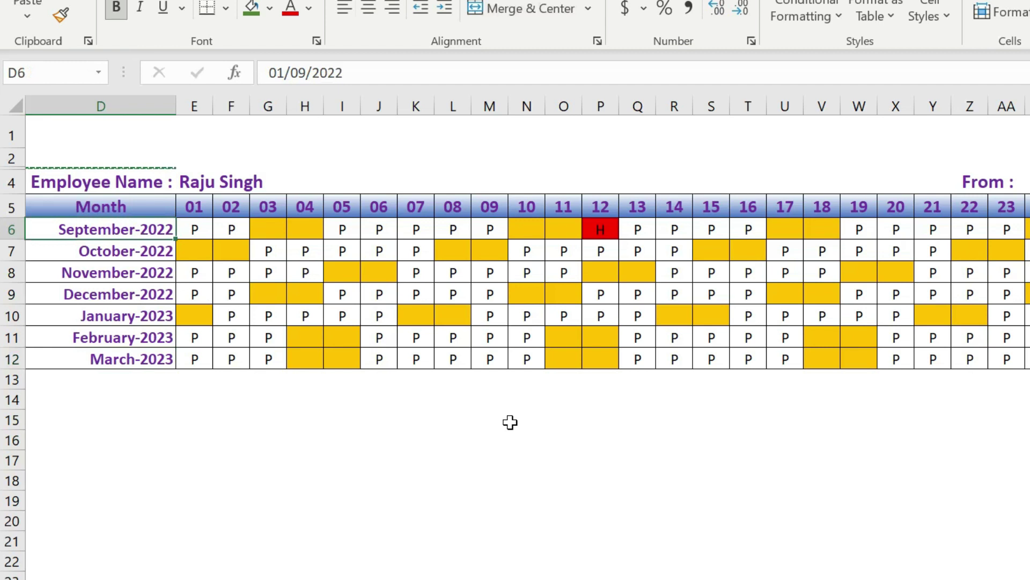
scroll(511, 425, "down", 2, "ctrl")
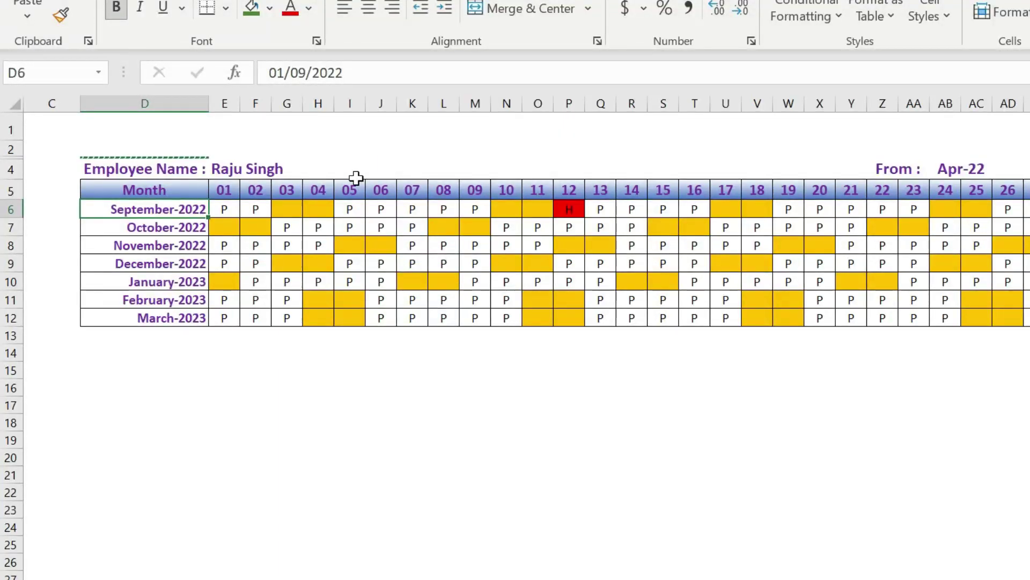
Step: Select the Associate in E4, leaving only the May-2022 row
left_click(276, 172)
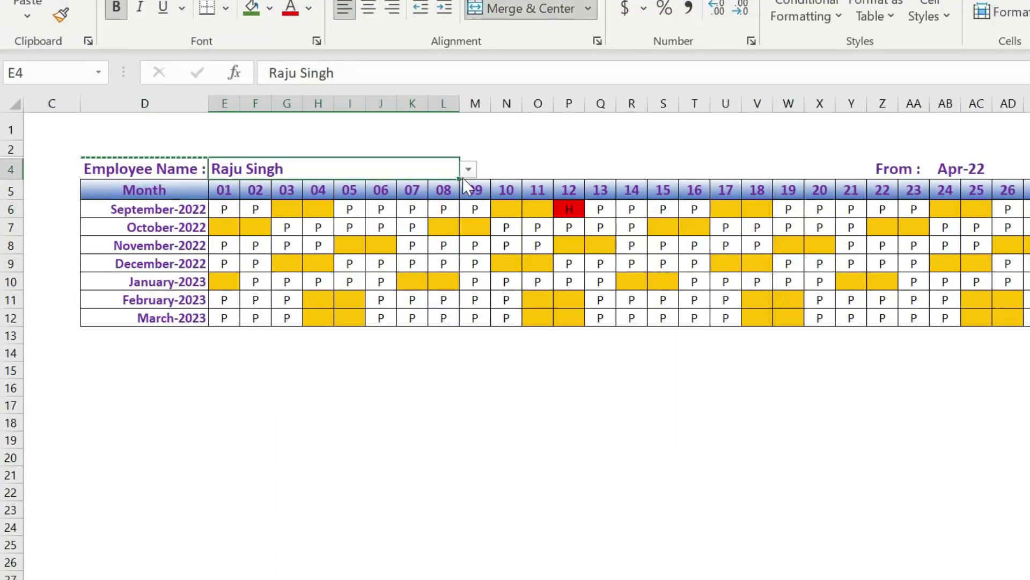
left_click(469, 170)
left_click(322, 261)
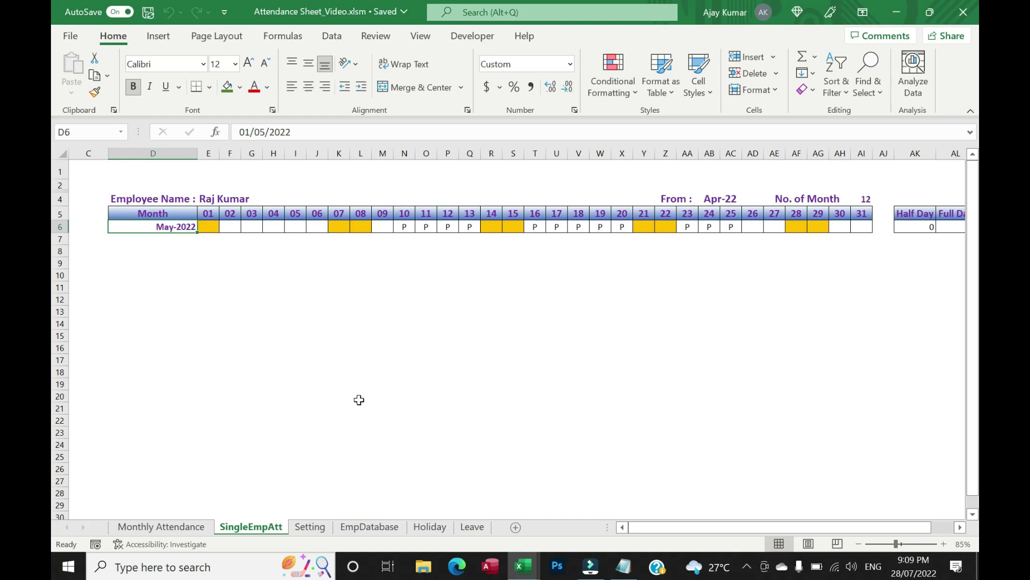
Step: Review the Associate's join and resign dates and the Holiday list's first empty cell A6
left_click(369, 527)
left_click(121, 359)
left_click_drag(605, 178, 935, 175)
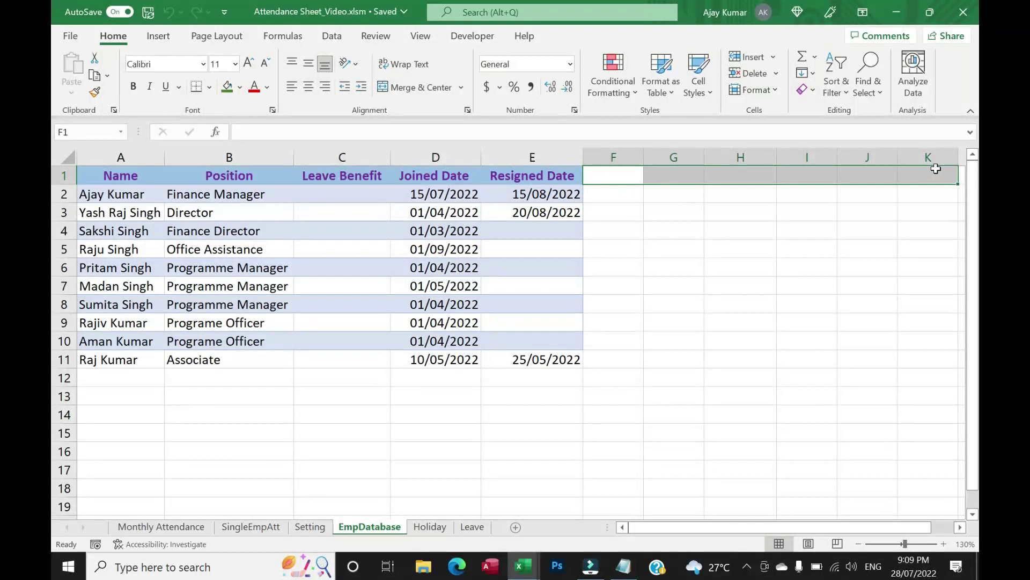
left_click(439, 531)
left_click(100, 239)
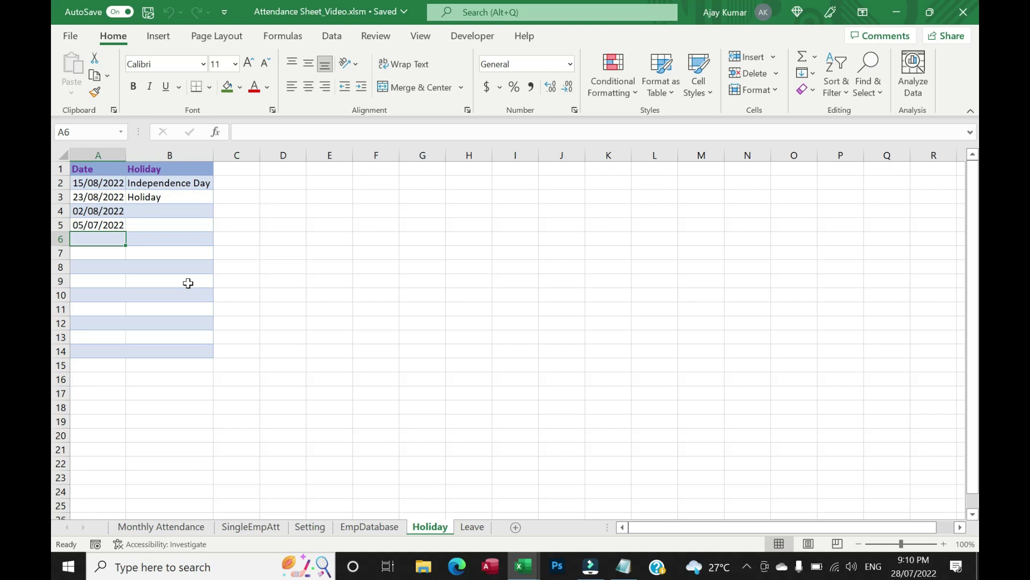
Step: Show the Monthly Attendance register for March 2023 and inspect the day-22 header formula in AA7
left_click(161, 526)
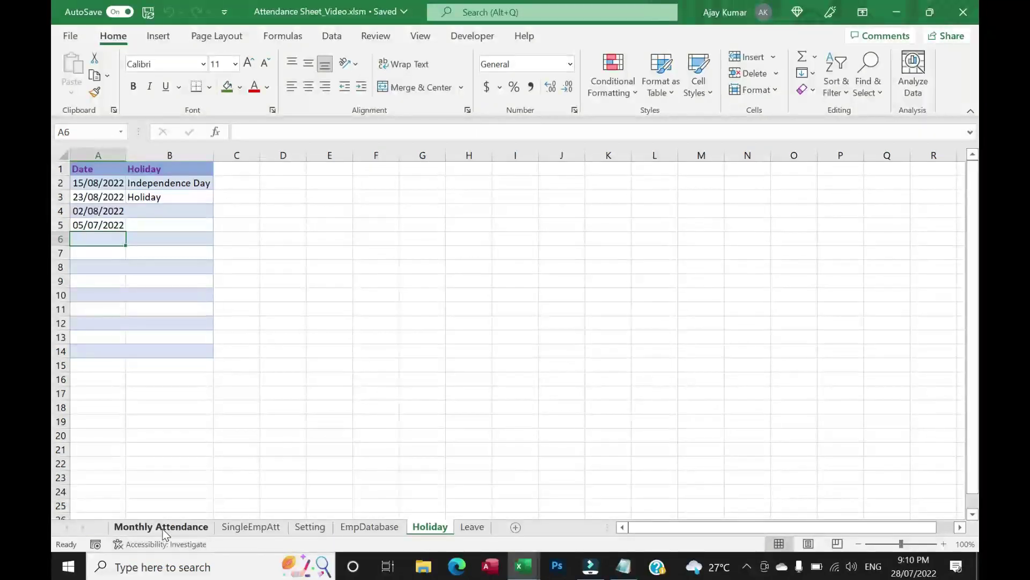
left_click(284, 256)
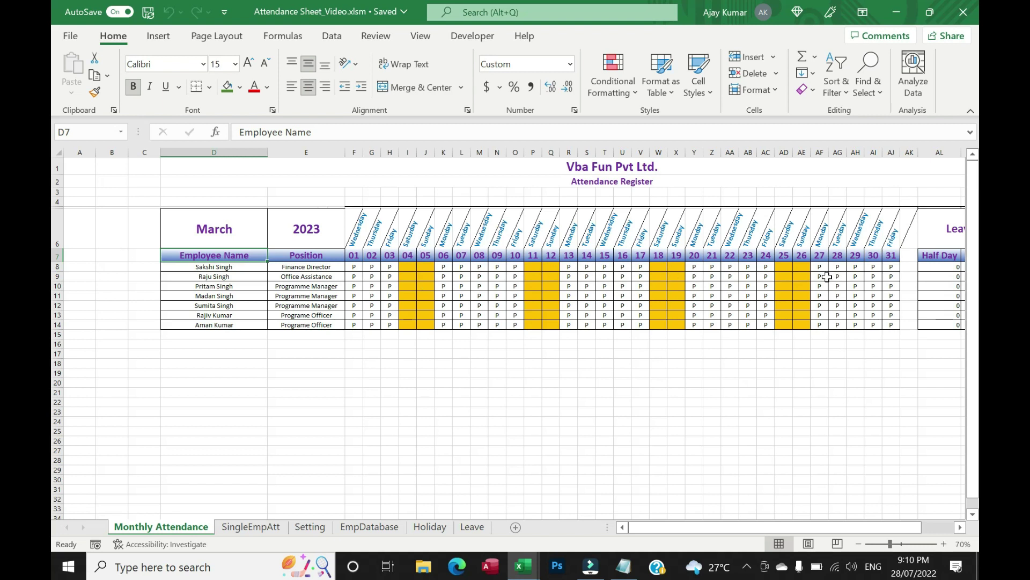
left_click(430, 526)
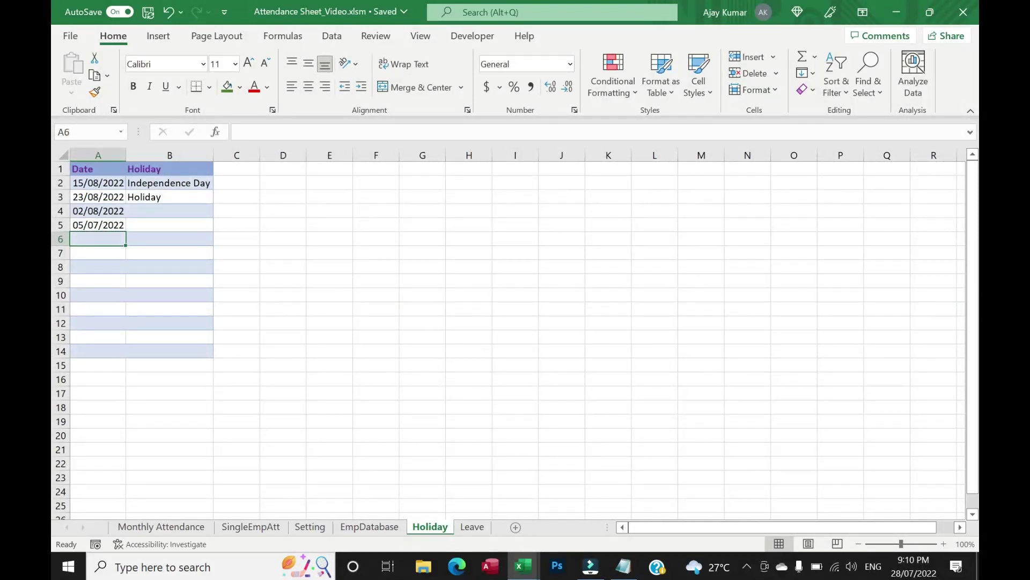
left_click(185, 526)
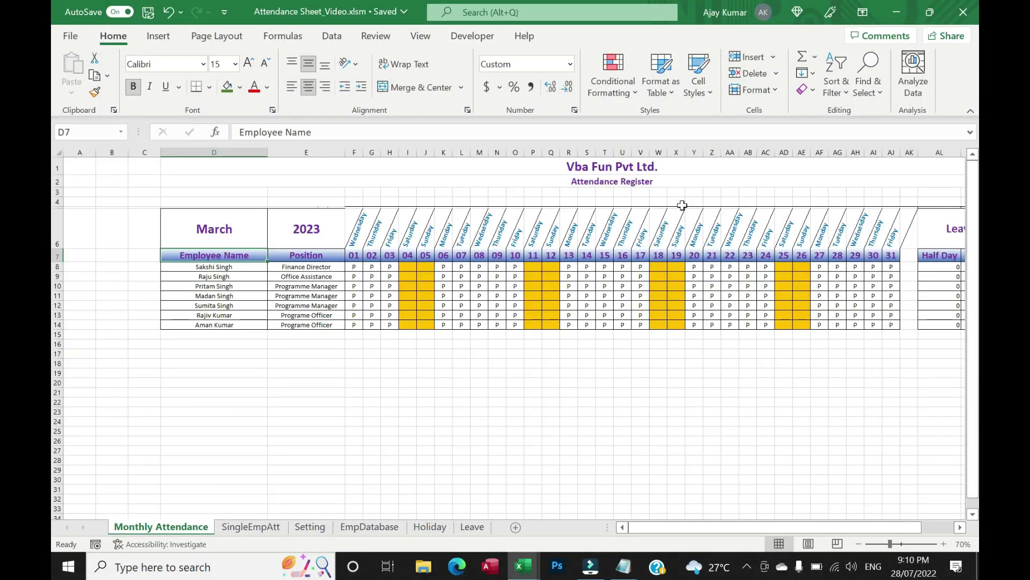
left_click(732, 256)
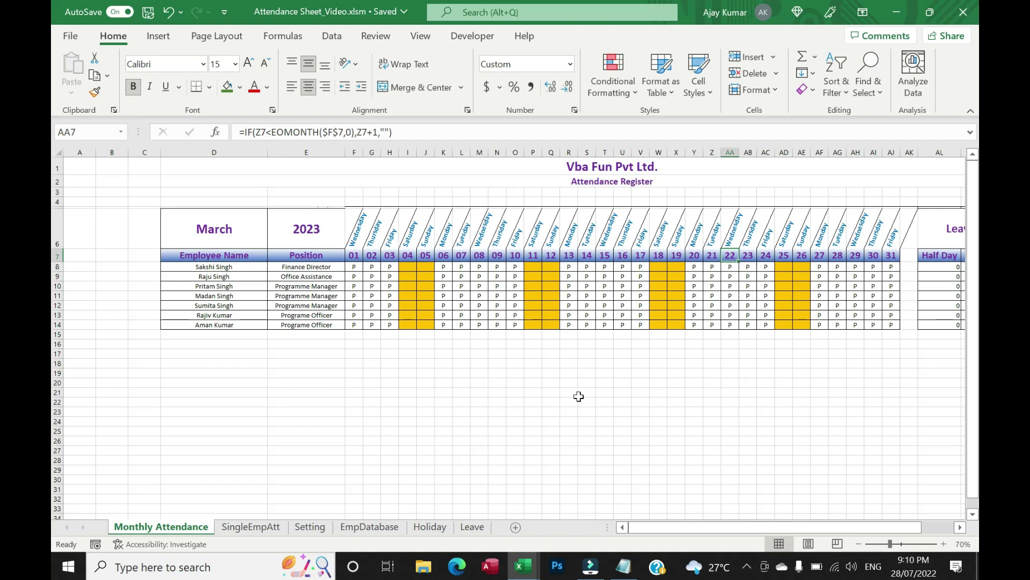
Step: On the Holiday sheet, add 22/03/2023 in A6 with the name Holi in B6
left_click(430, 526)
type("22/03/")
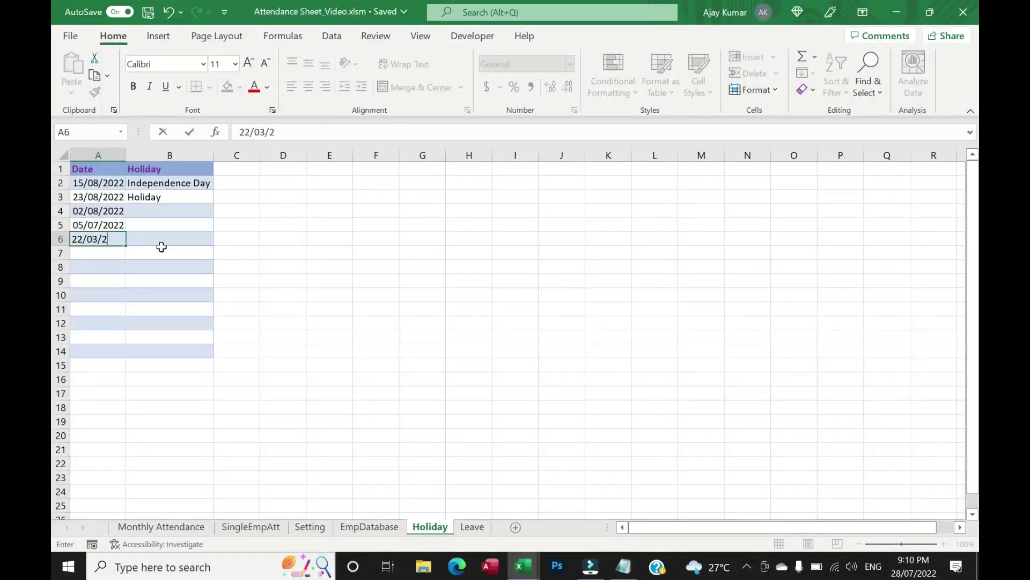
type("2023")
key("Return")
key("Up")
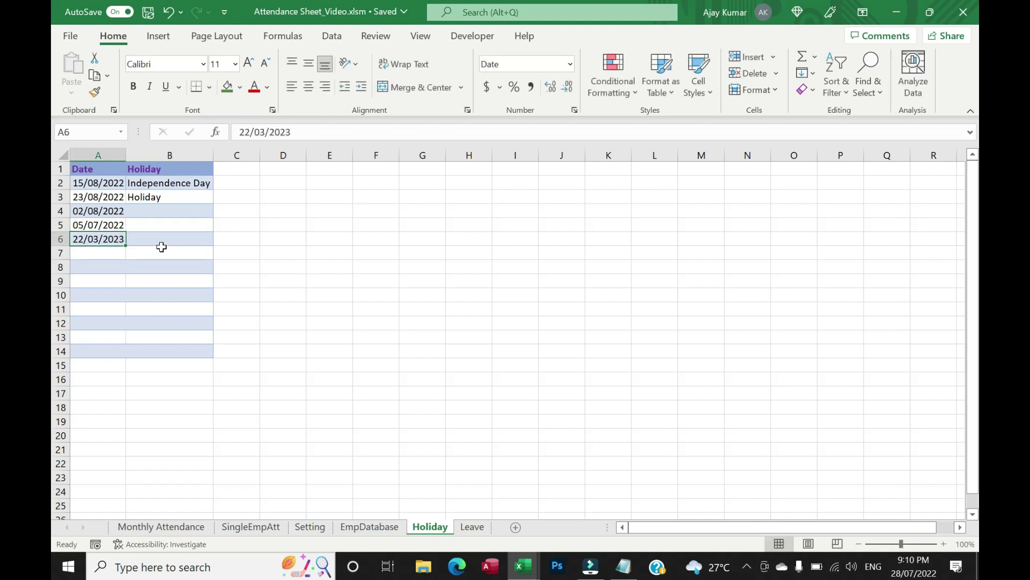
key("Right")
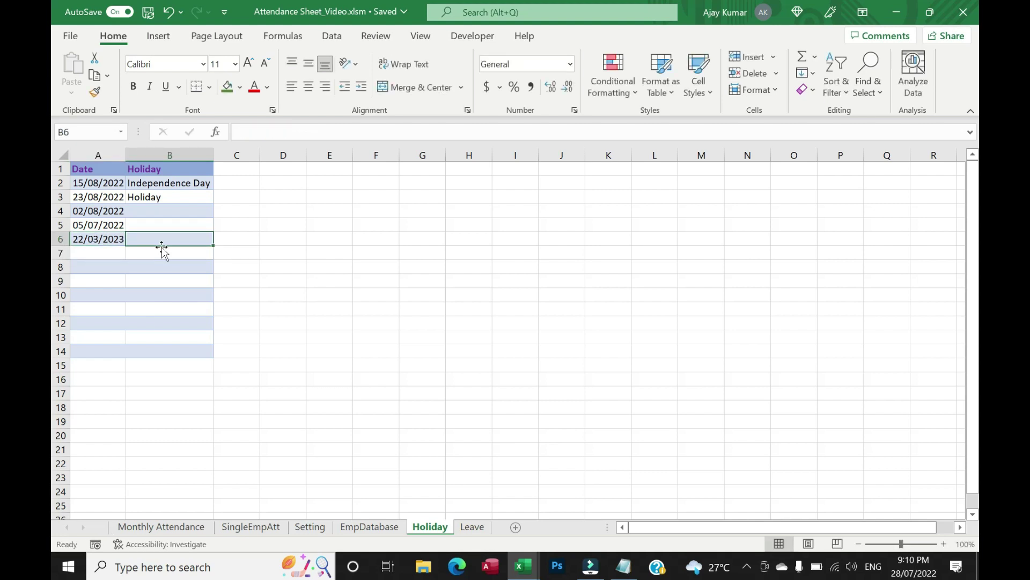
type("Holi")
key("Delete")
key("Return")
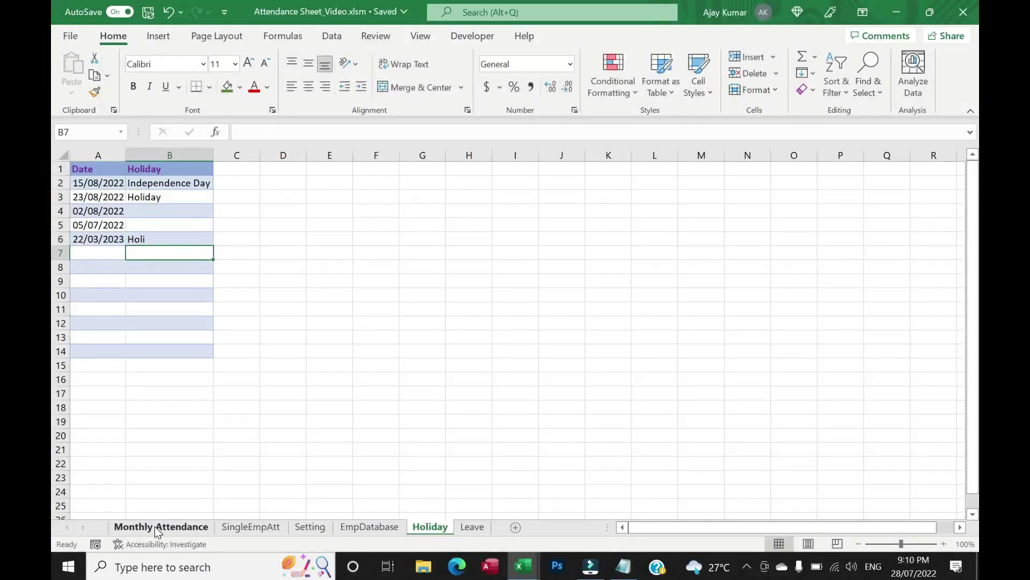
Step: Confirm the March register leaves the 22nd blank, then review holiday dates A2:A14
left_click(159, 527)
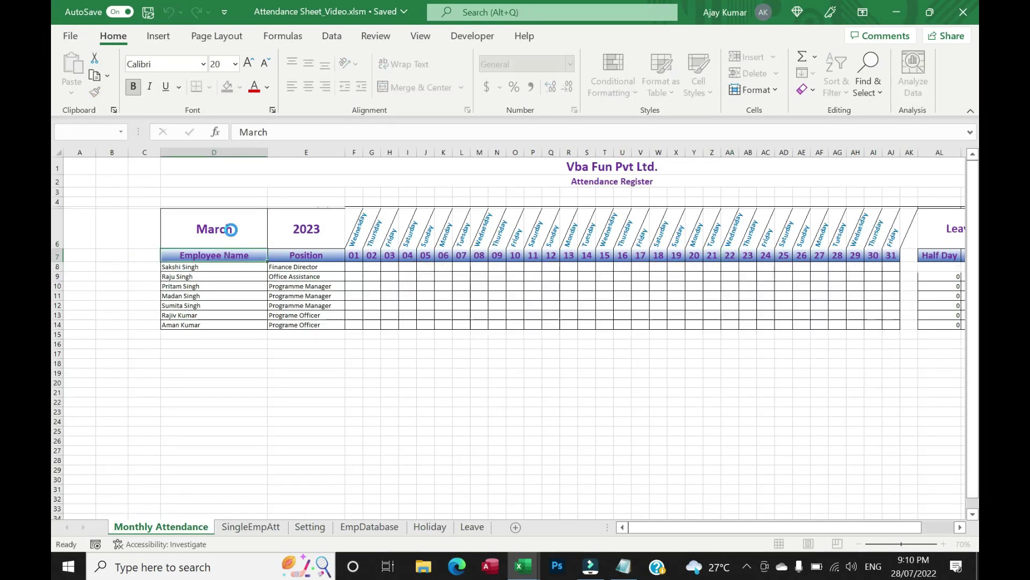
left_click_drag(729, 267, 730, 325)
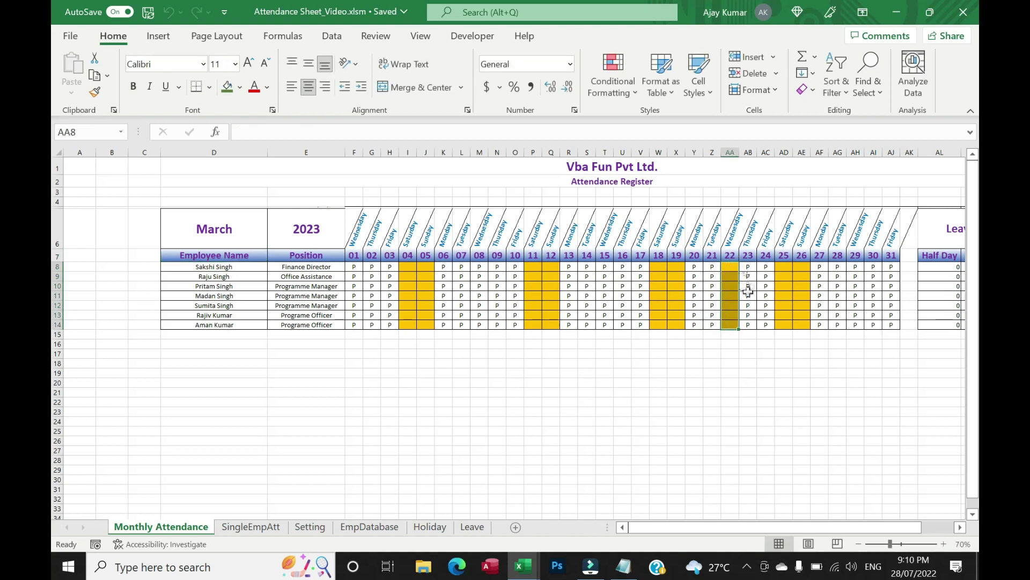
left_click(369, 528)
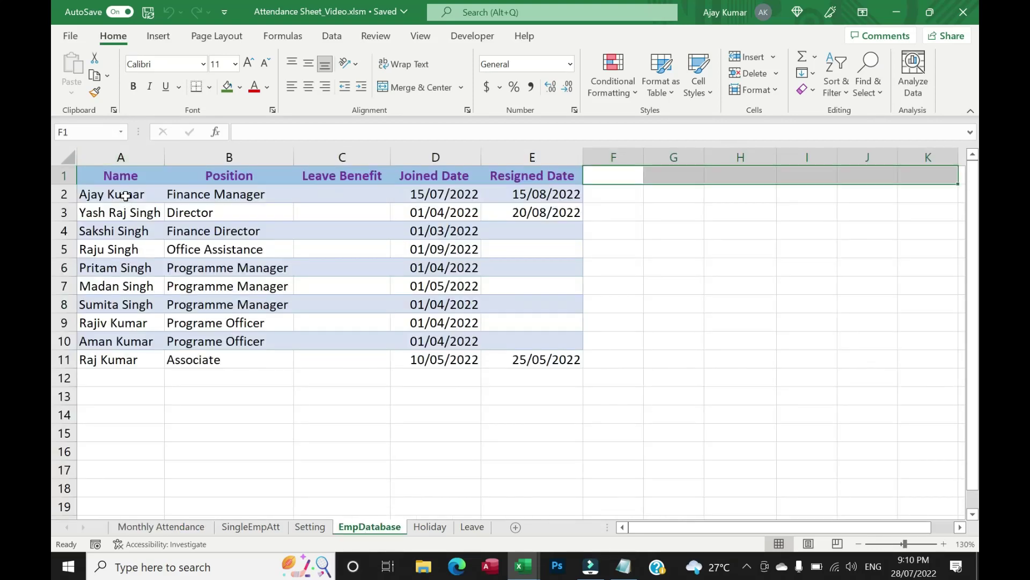
left_click(429, 527)
left_click_drag(102, 189, 105, 347)
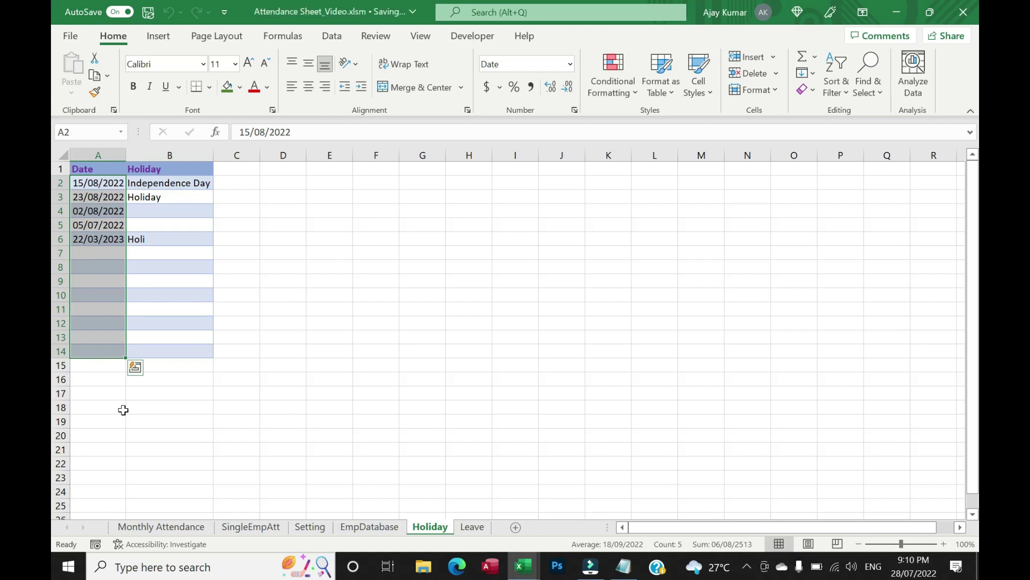
Step: Inspect the Leave sheet's eleven records and lookup area, selecting empty Employee Name cells B13:B20
left_click(473, 528)
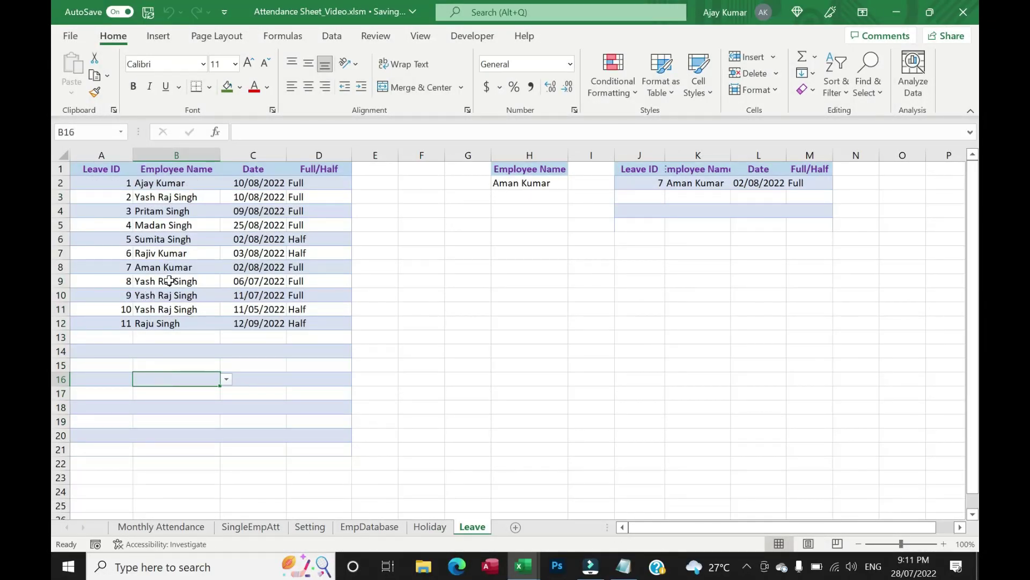
left_click(128, 340)
left_click(297, 337)
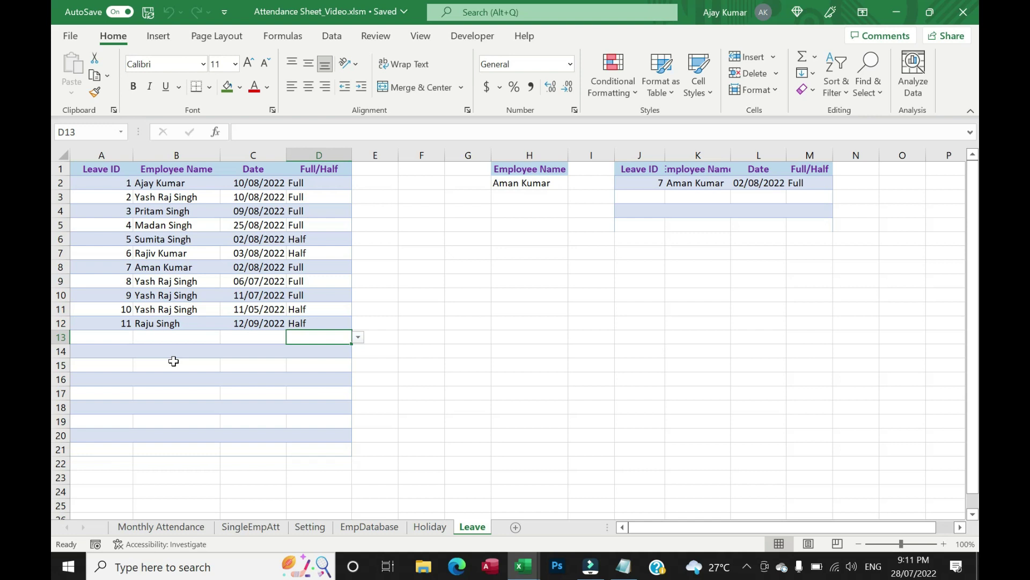
left_click(382, 204)
left_click(507, 208)
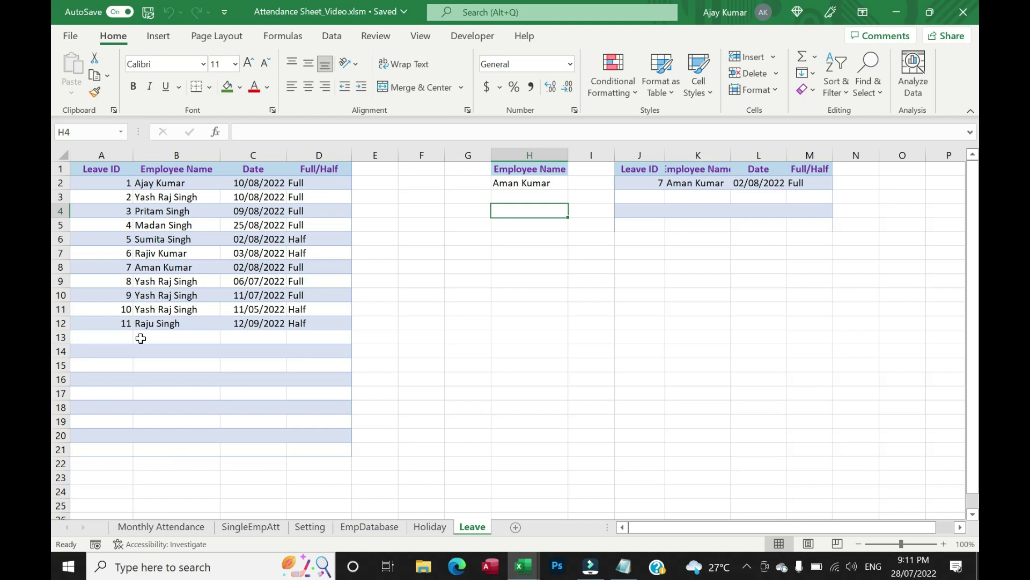
left_click_drag(141, 338, 197, 432)
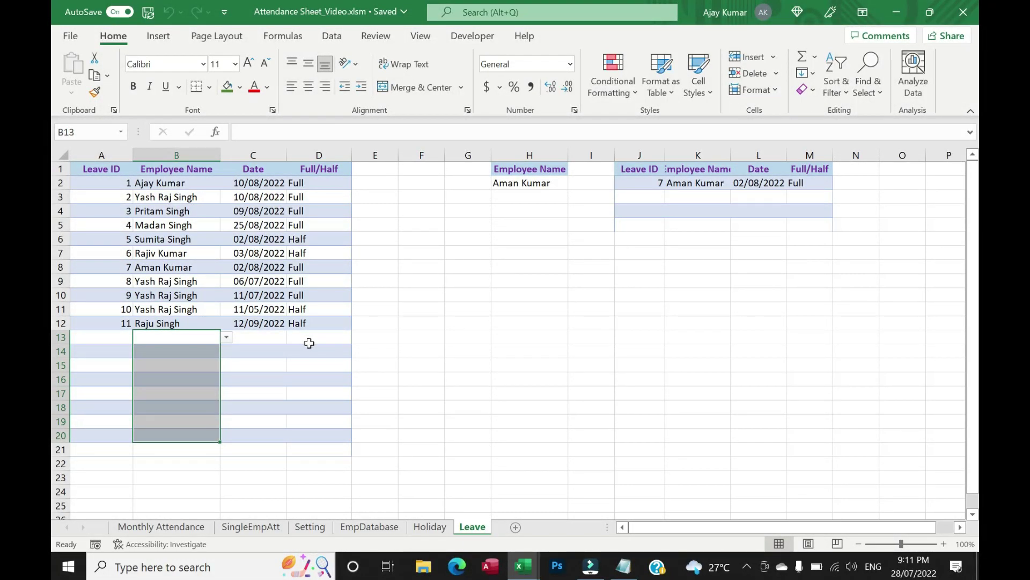
scroll(309, 343, "up", 1, "ctrl")
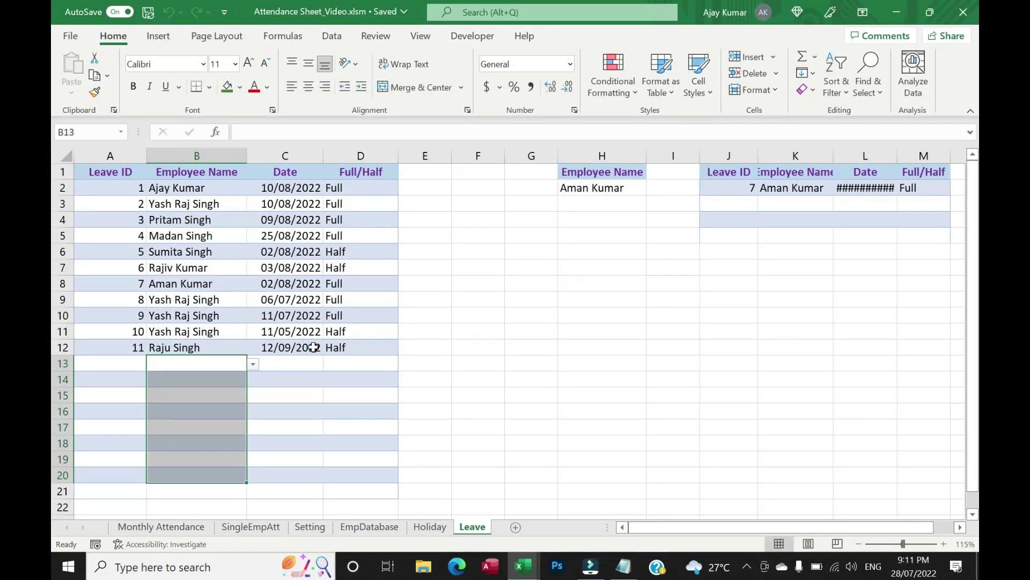
Step: Move via the March register to the SingleEmpAtt sheet showing the Associate's May-2022 row
left_click(161, 527)
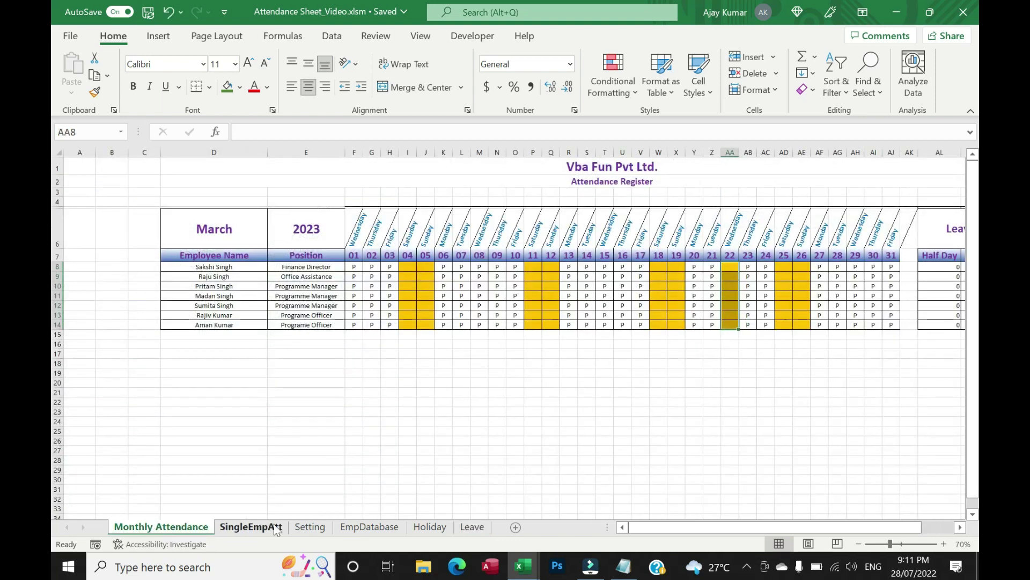
left_click(250, 527)
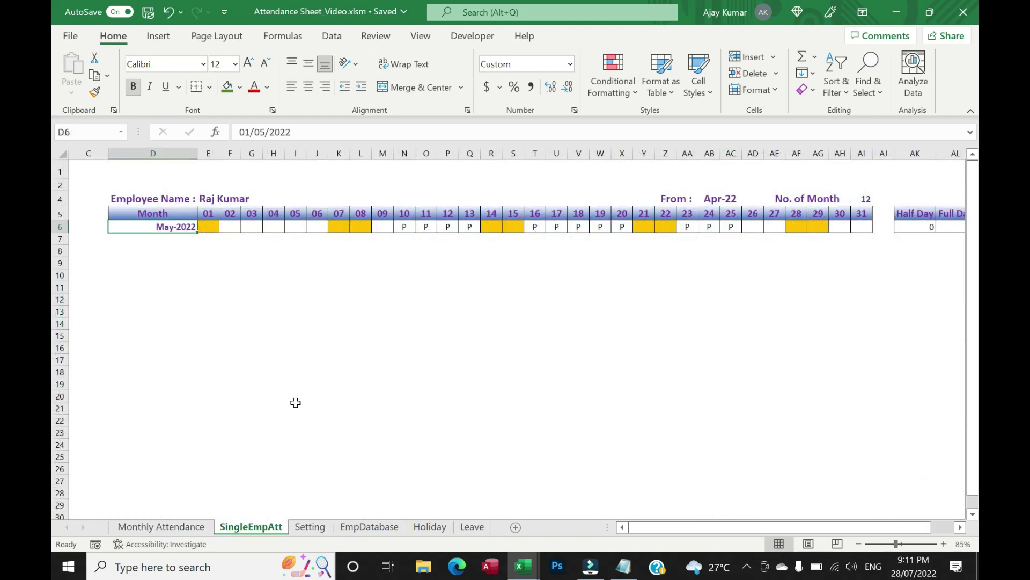